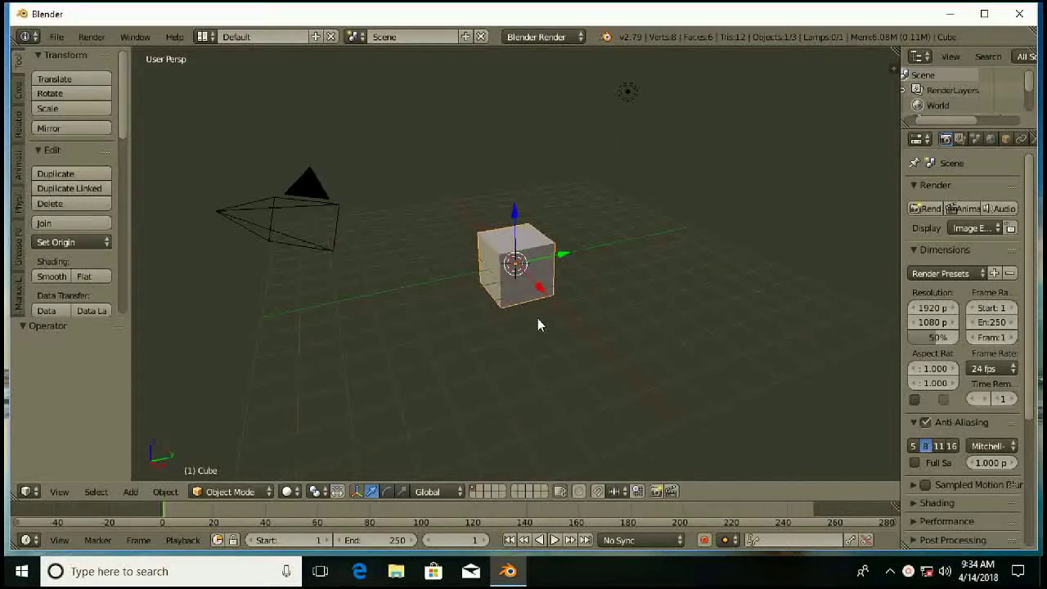
- Delete the default cube with X, leaving only the camera and lamp on the grid
key("shift")
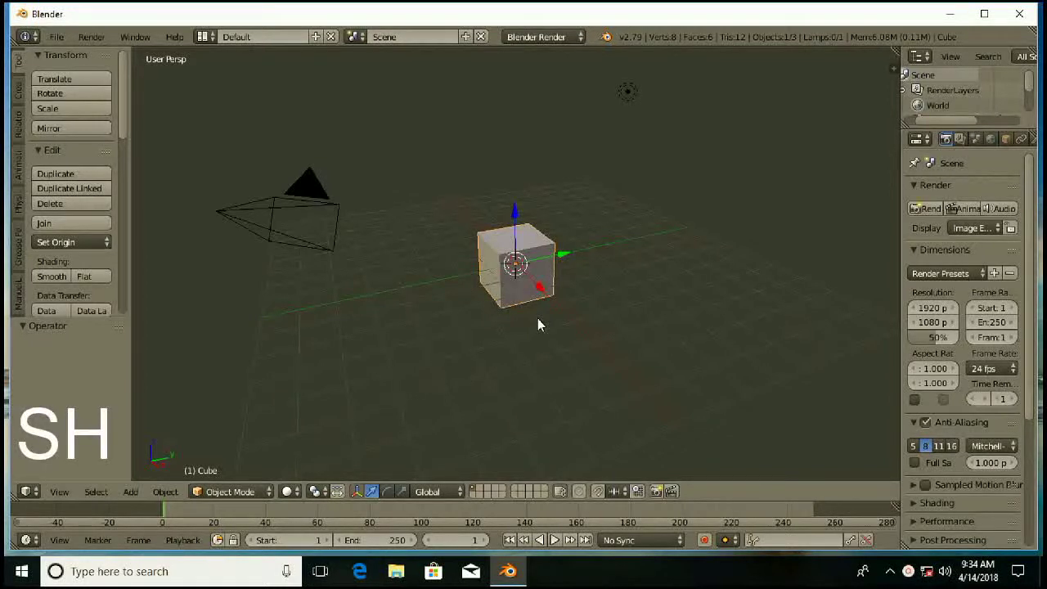
scroll(537, 318, "up", 4)
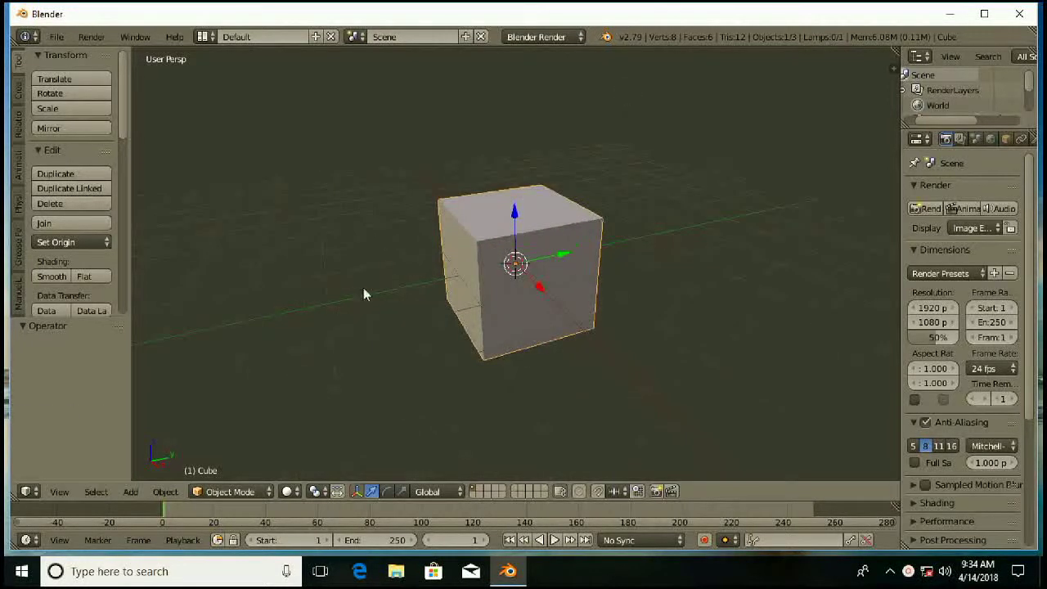
key("x")
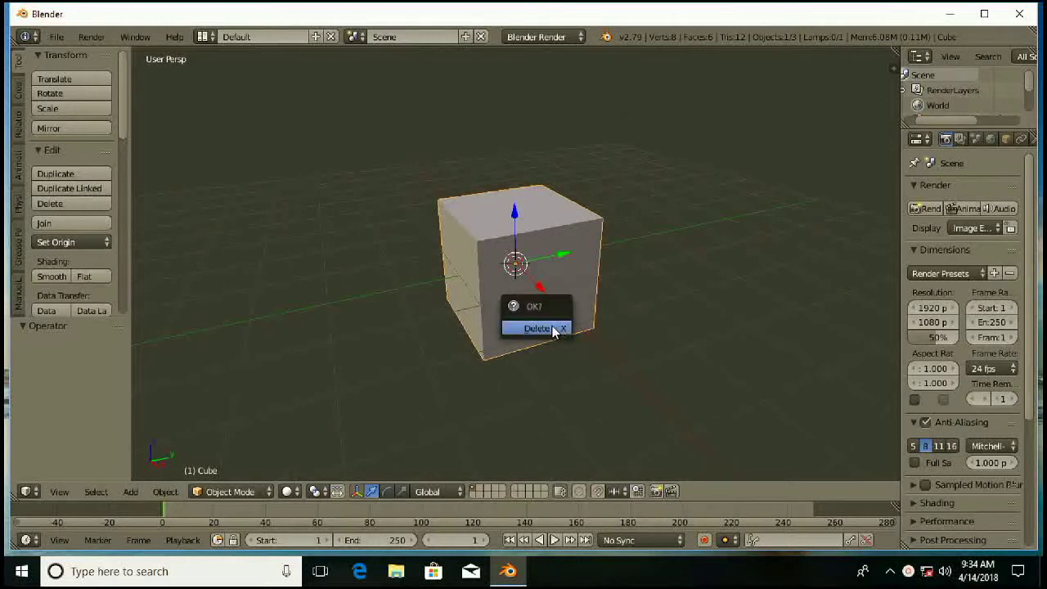
left_click(551, 332)
scroll(480, 298, "down", 2)
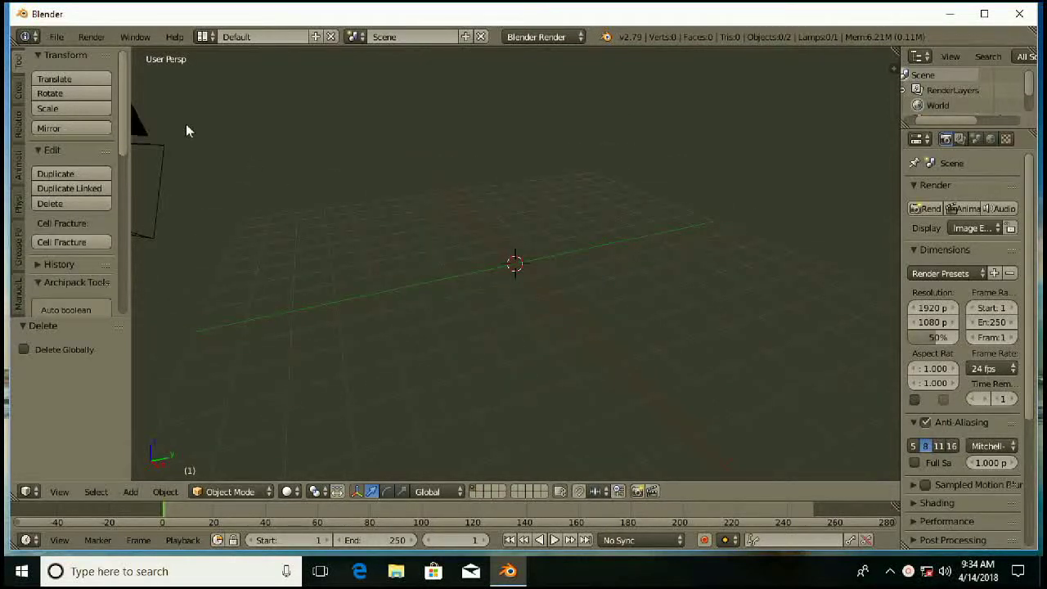
- Append cloud strife.001, buster sword.001 and Female1_D2_Wait from F:\strife.blend's Object folder
left_click(56, 37)
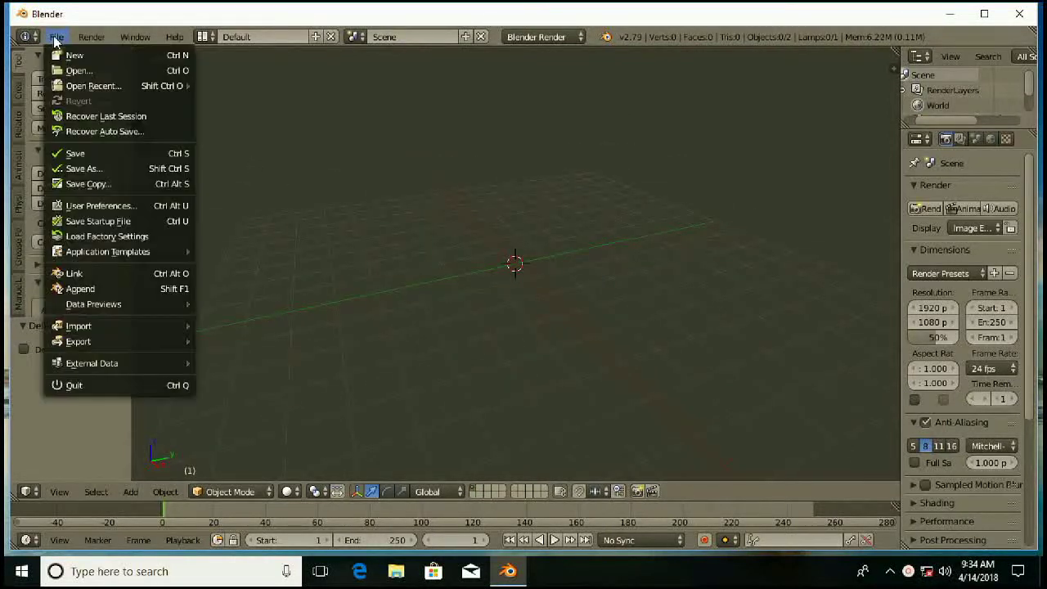
left_click(94, 287)
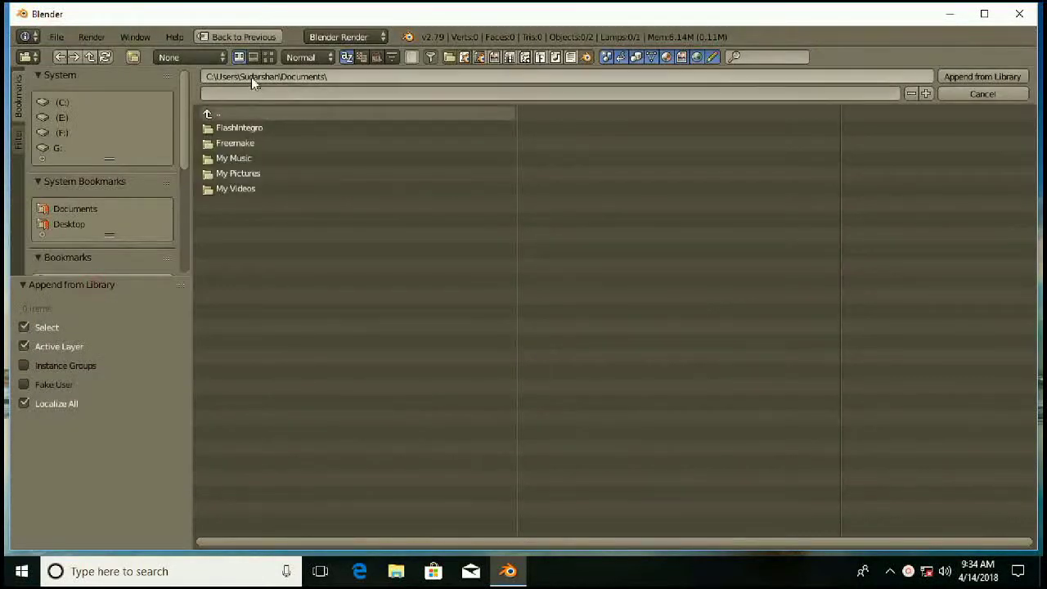
left_click(268, 56)
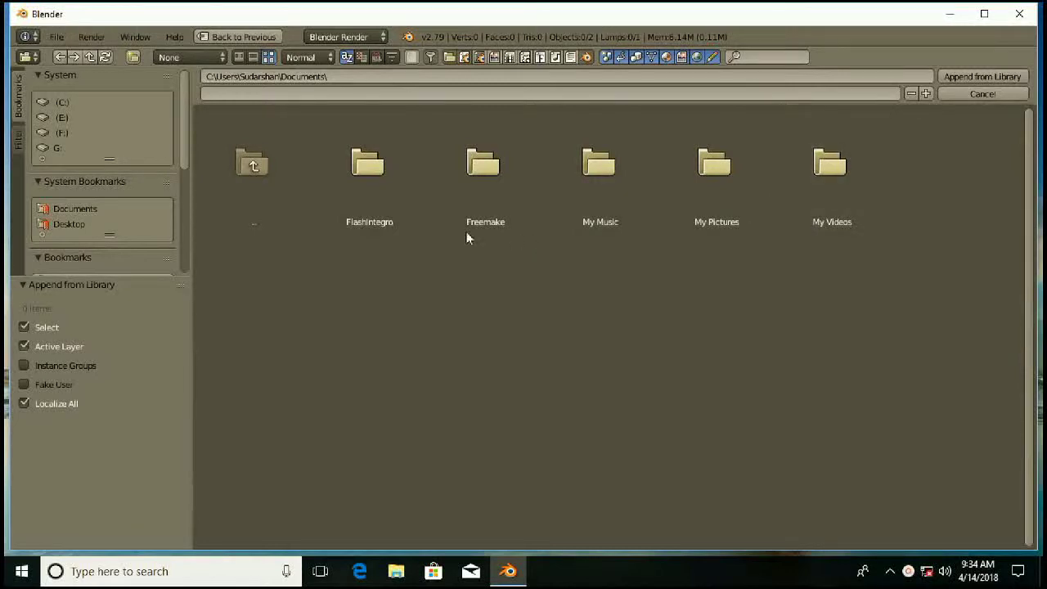
left_click(61, 132)
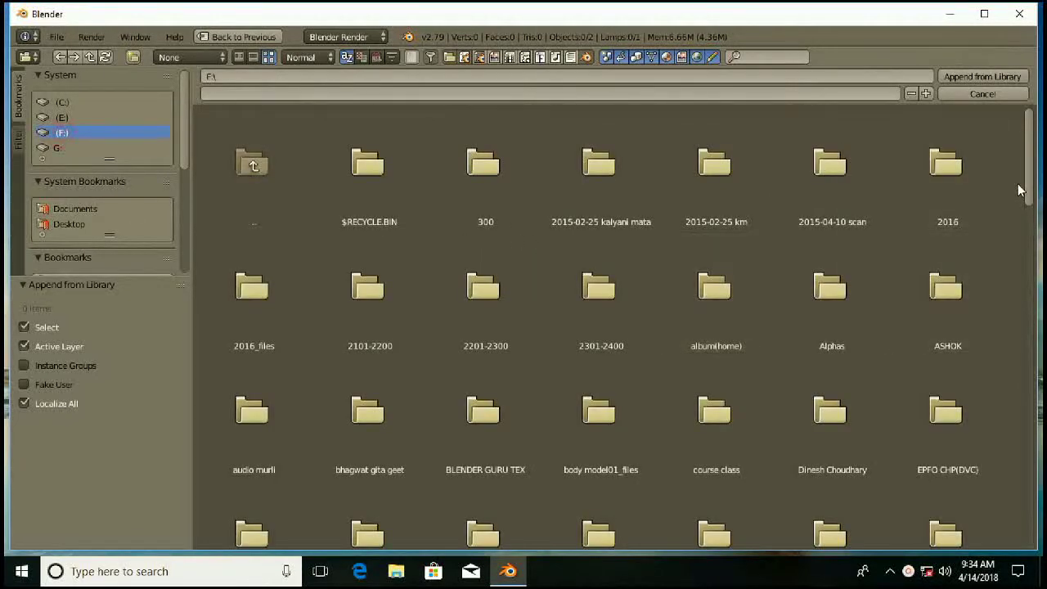
left_click_drag(1028, 188, 1032, 508)
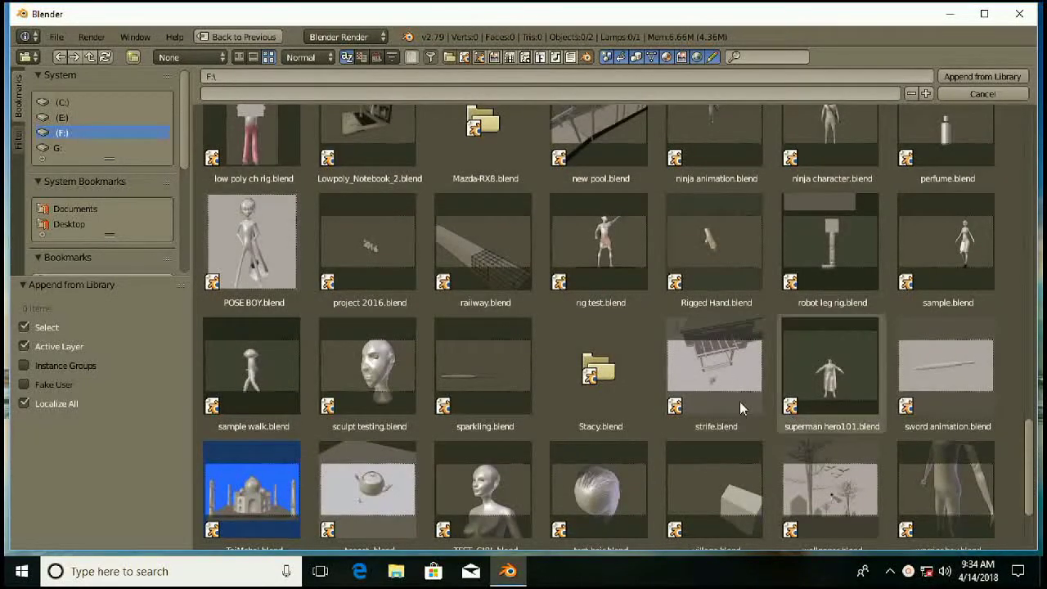
double_click(714, 360)
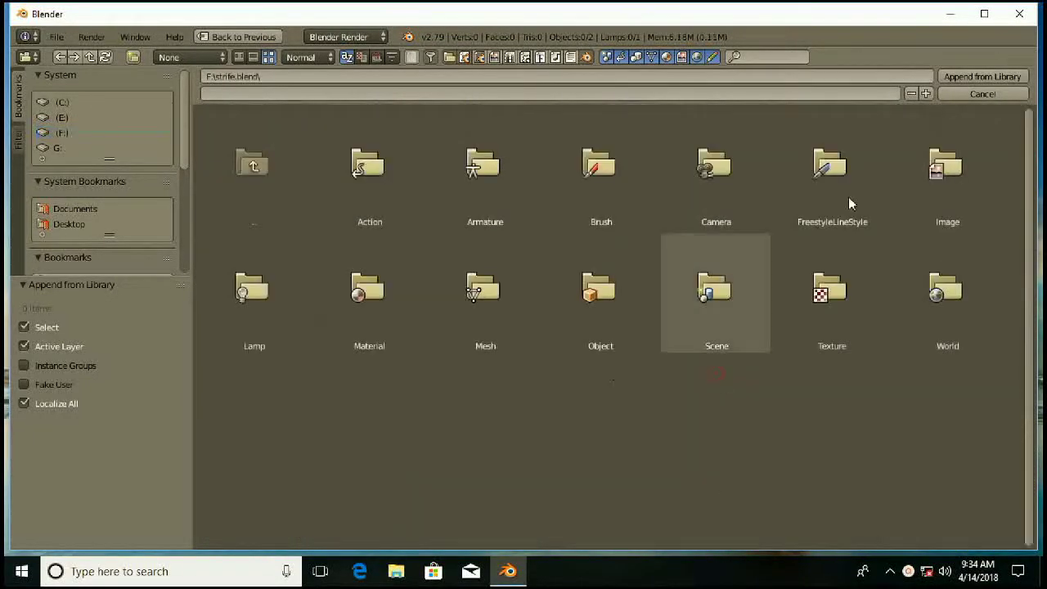
double_click(593, 296)
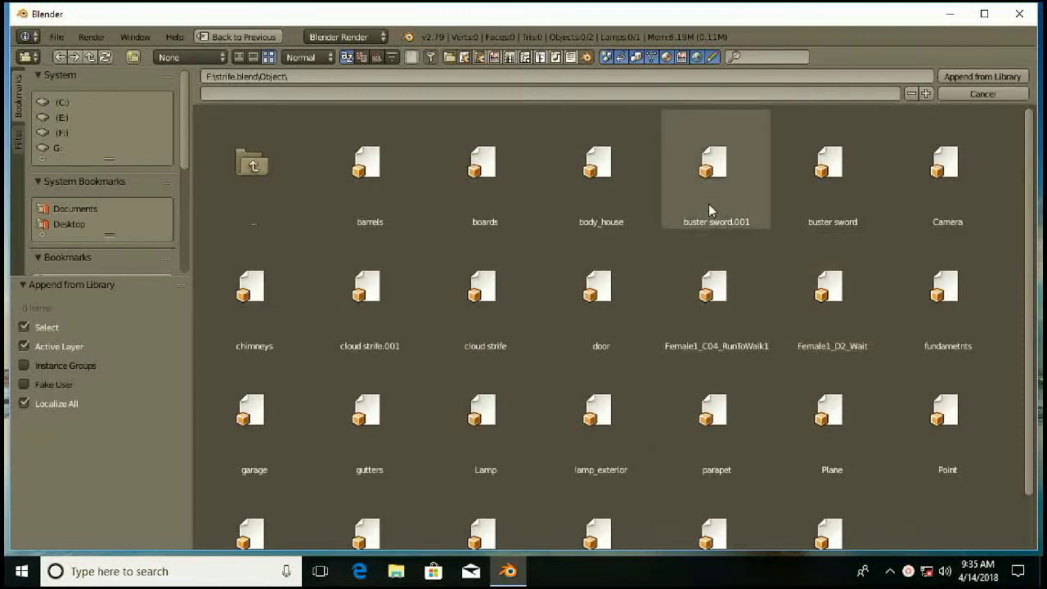
left_click(368, 311)
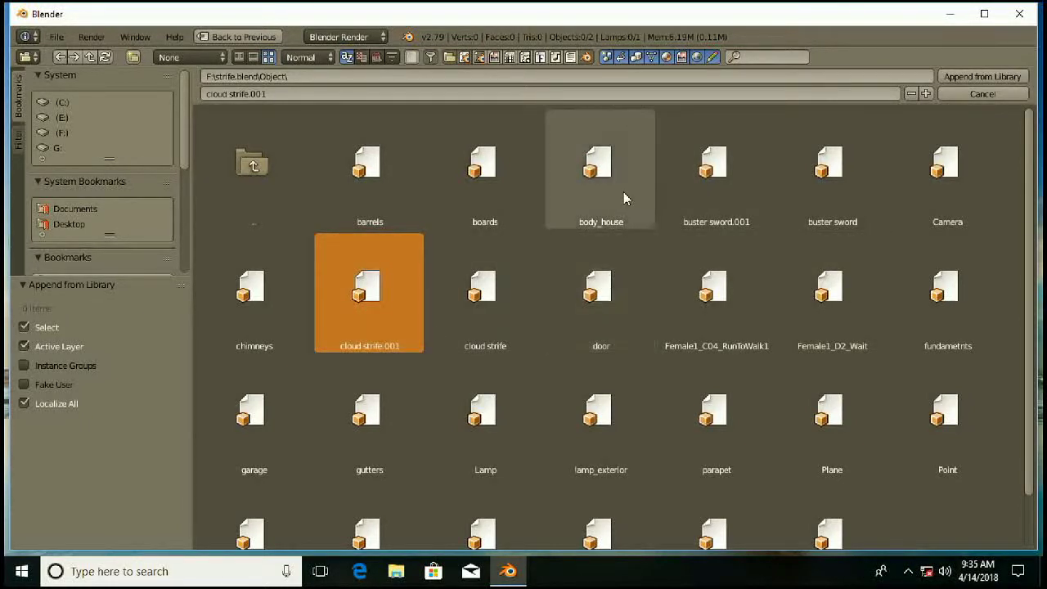
left_click(704, 198, "shift")
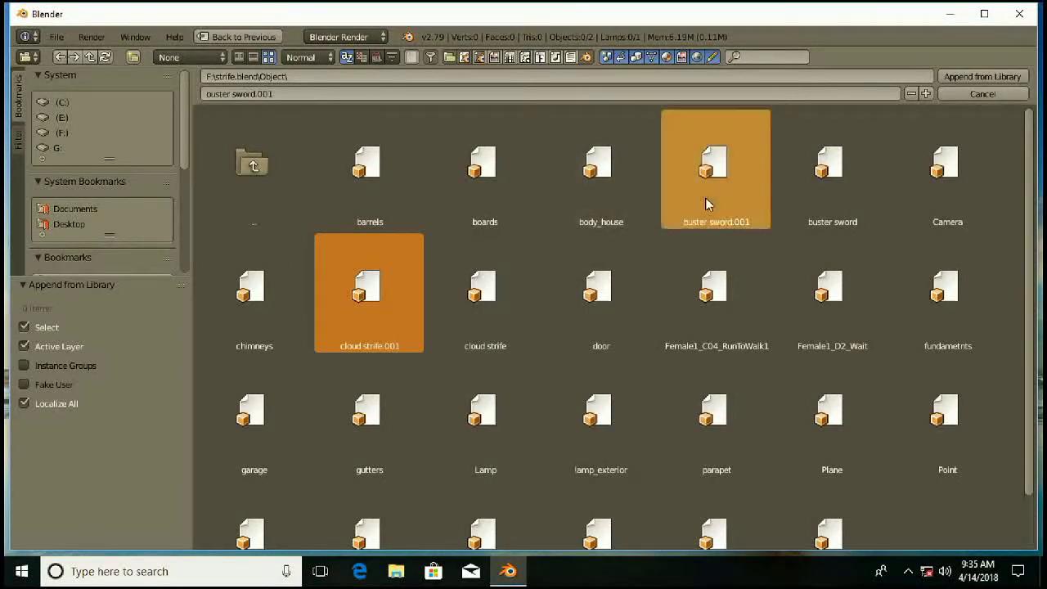
left_click(834, 339, "shift")
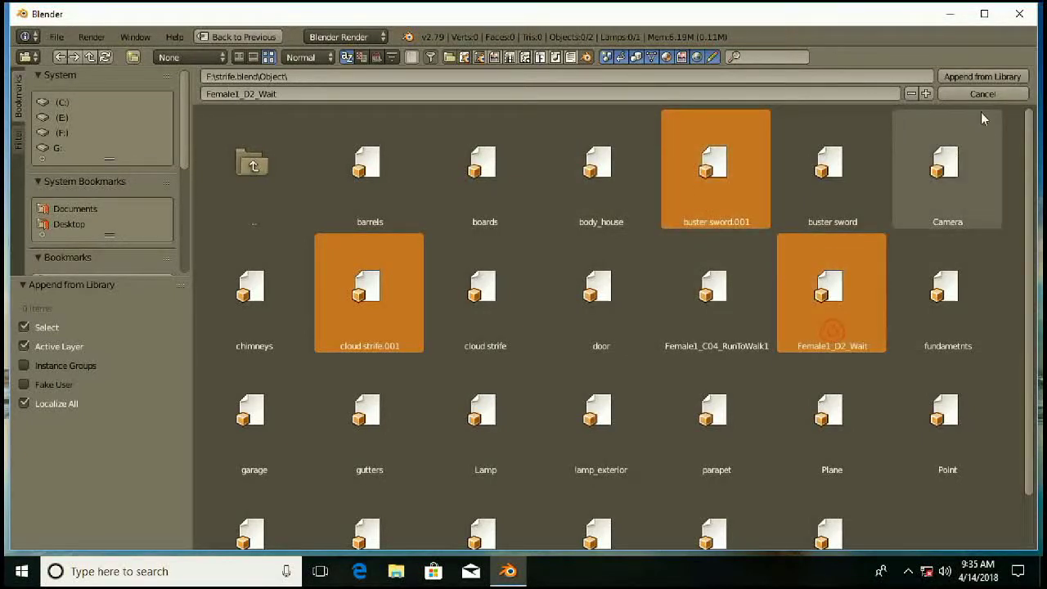
left_click(994, 77)
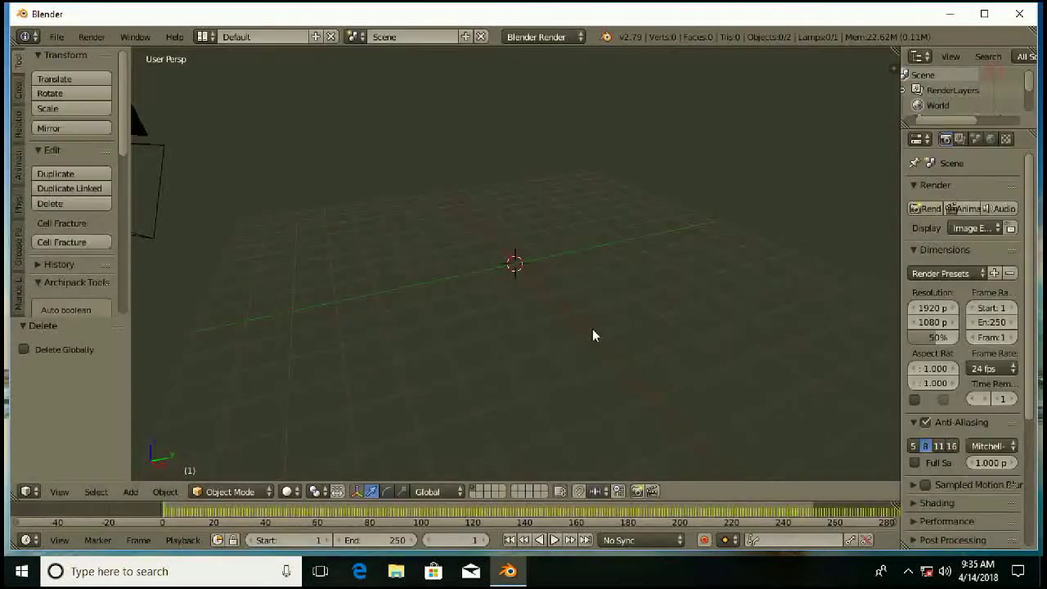
- Slide the character along X and Y toward the world origin
scroll(600, 341, "down", 5)
scroll(794, 289, "up", 1)
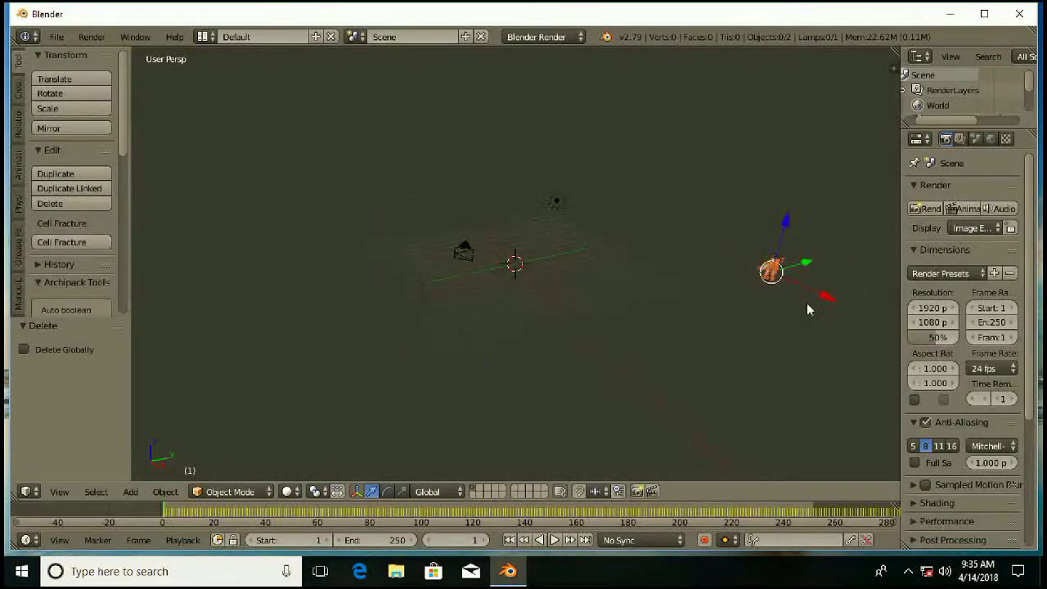
left_click_drag(824, 309, 708, 253)
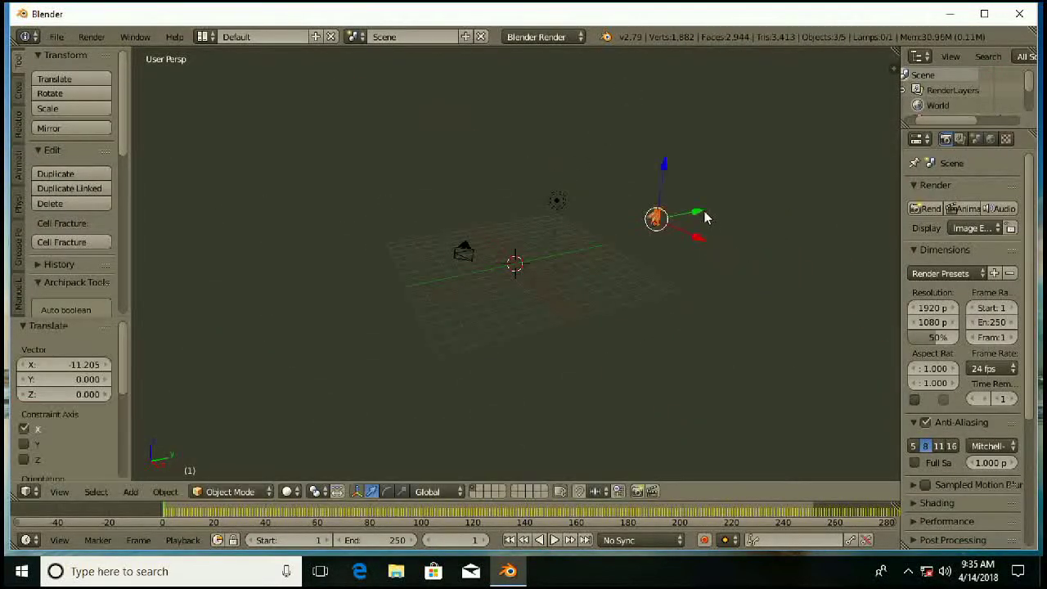
left_click_drag(703, 217, 570, 272)
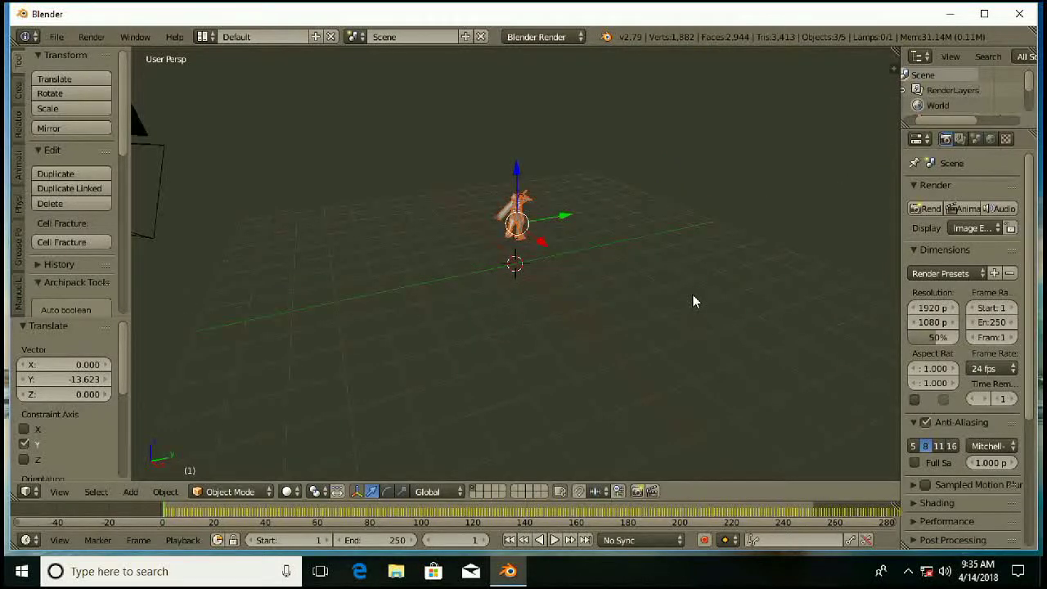
- Start the Screencast Keys on-screen key display from the N side panel
key("n")
scroll(872, 388, "down", 8)
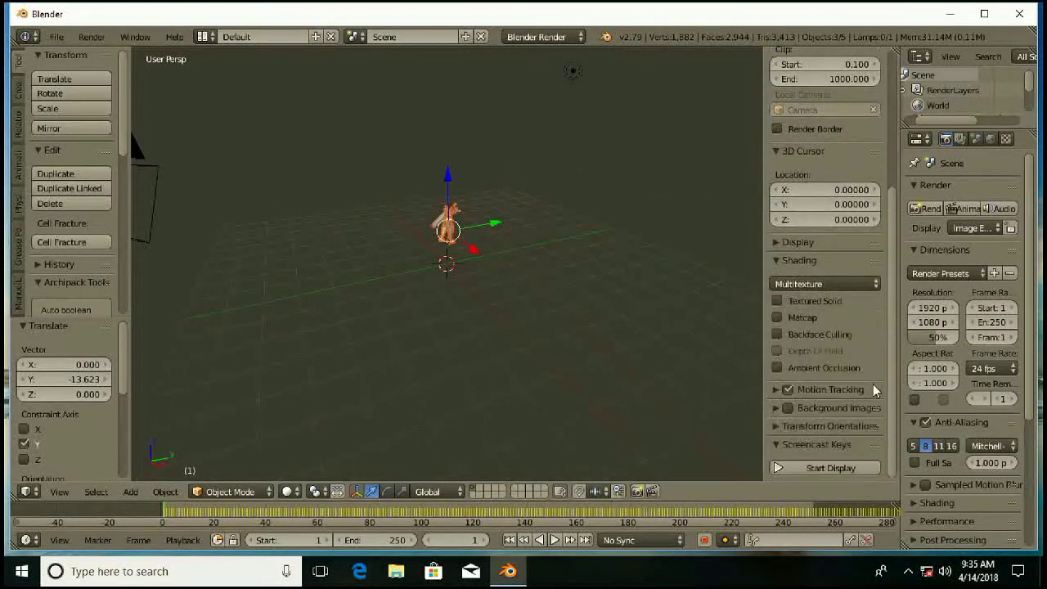
left_click(820, 467)
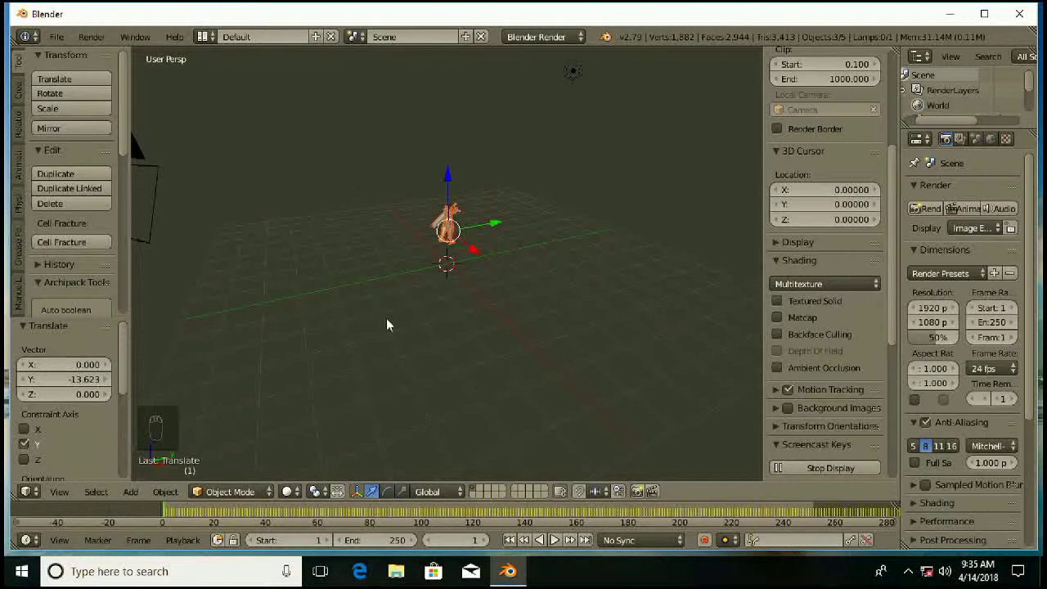
key("n")
scroll(557, 309, "up", 3)
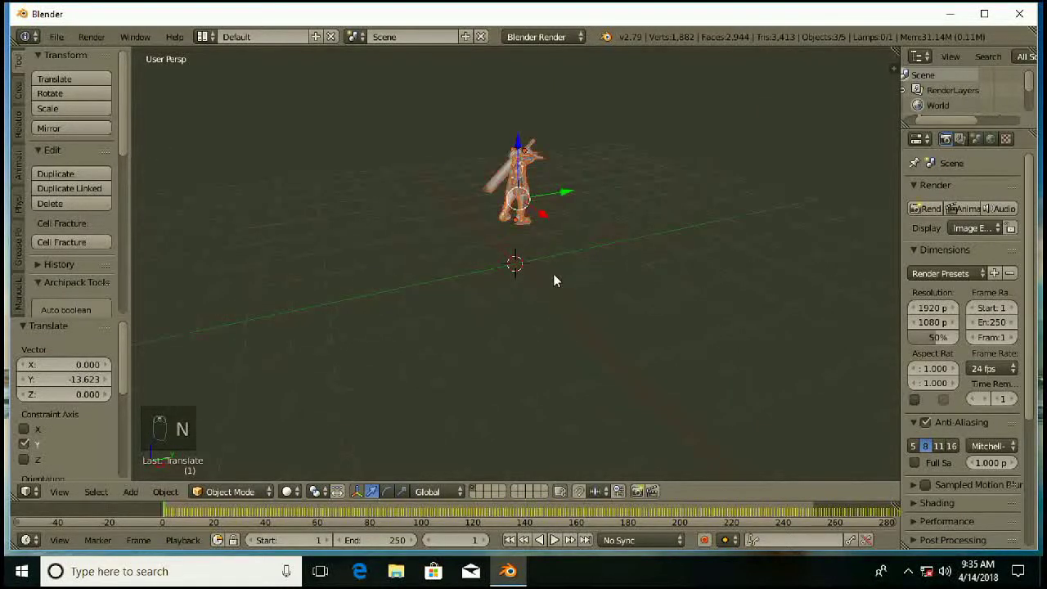
- Nudge the character closer to the origin, ending -0.763 along Y
left_click_drag(542, 221, 595, 269)
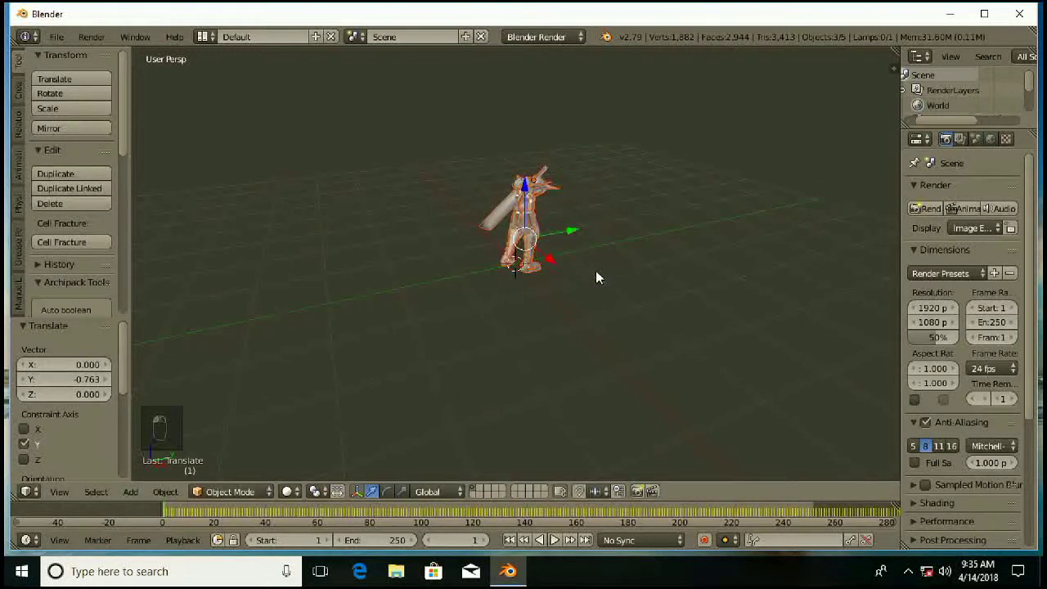
scroll(579, 234, "down", 2)
scroll(579, 235, "up", 2)
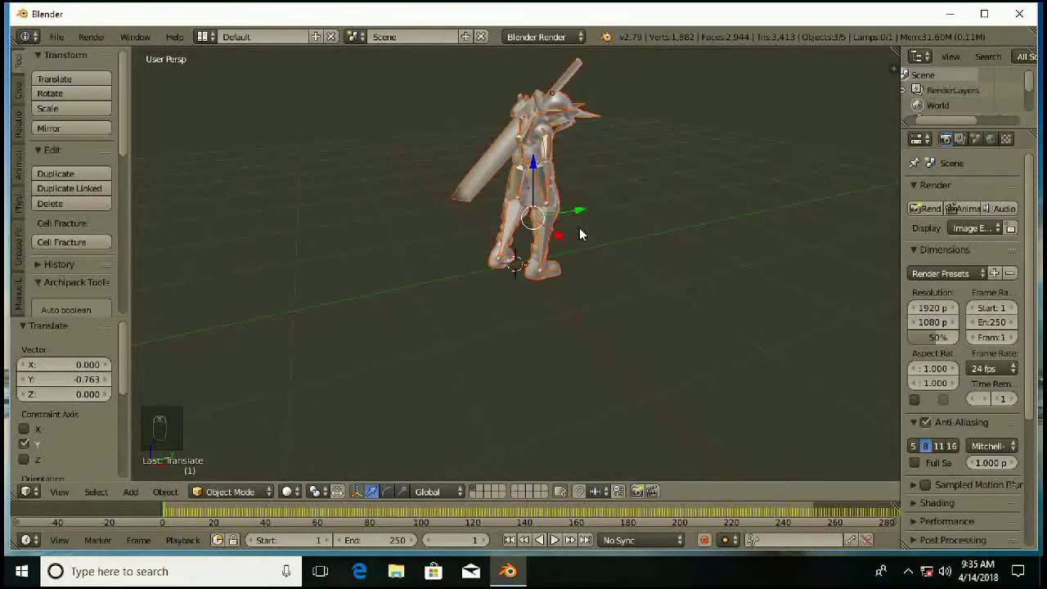
- In orthographic front view, lower Cloud Strife -0.131 along Z so his feet touch the grid
key("KP_1")
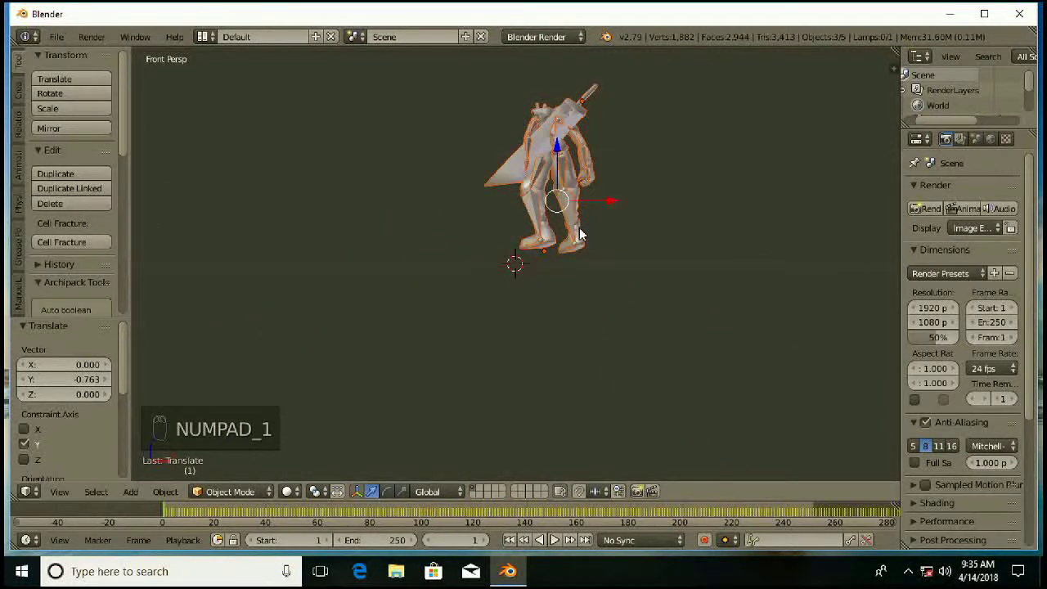
key("KP_5")
key("KP_4")
key("KP_4")
key("KP_4")
key("KP_4")
key("KP_4")
key("KP_4")
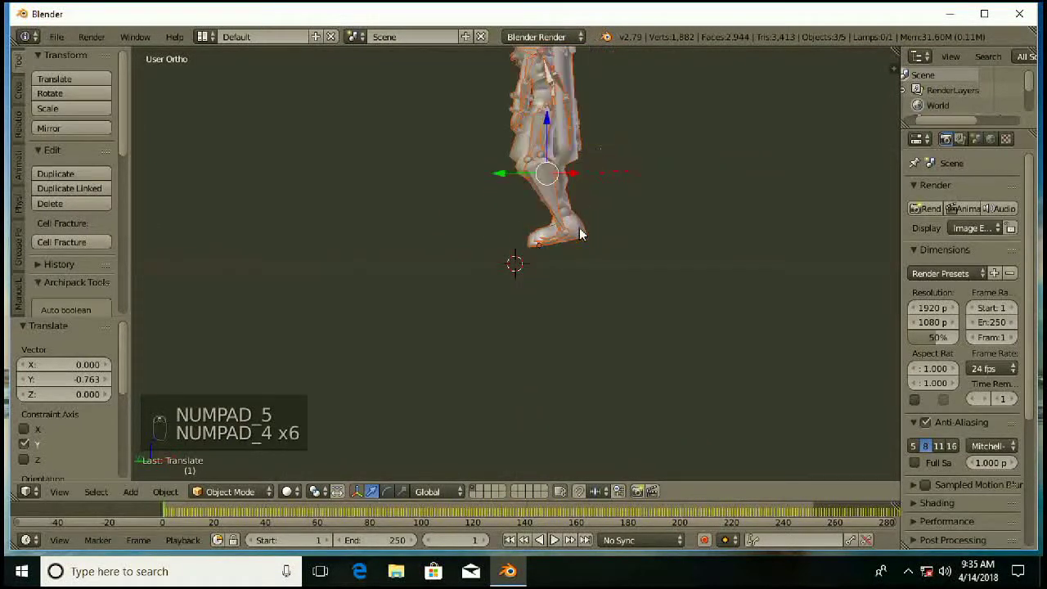
key("KP_4")
key("KP_4")
key("KP_4")
key("KP_4")
key("KP_4")
key("KP_4")
key("KP_4")
key("KP_4")
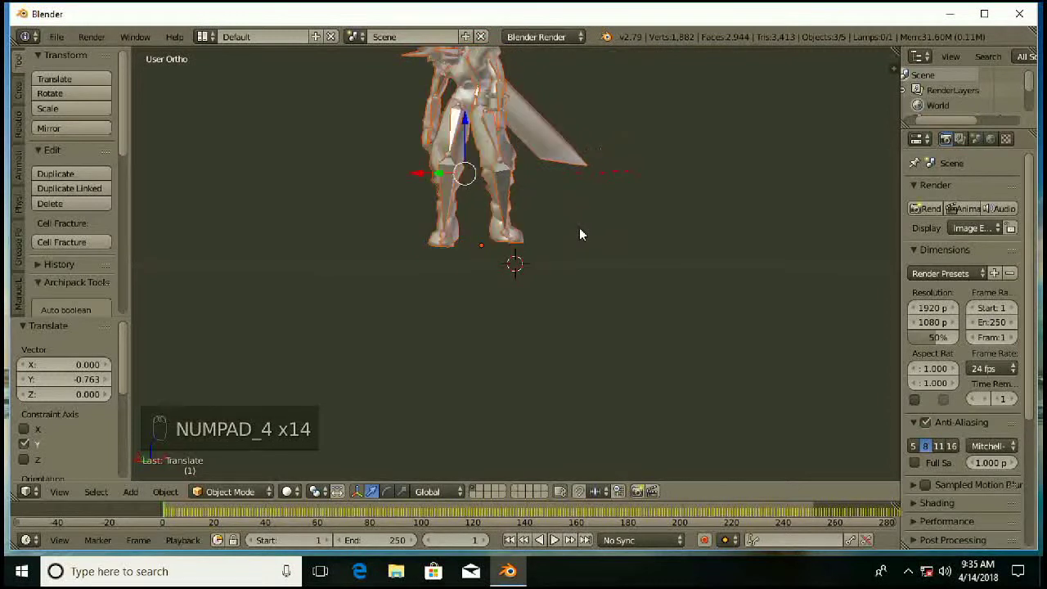
key("KP_4")
scroll(592, 244, "up", 3)
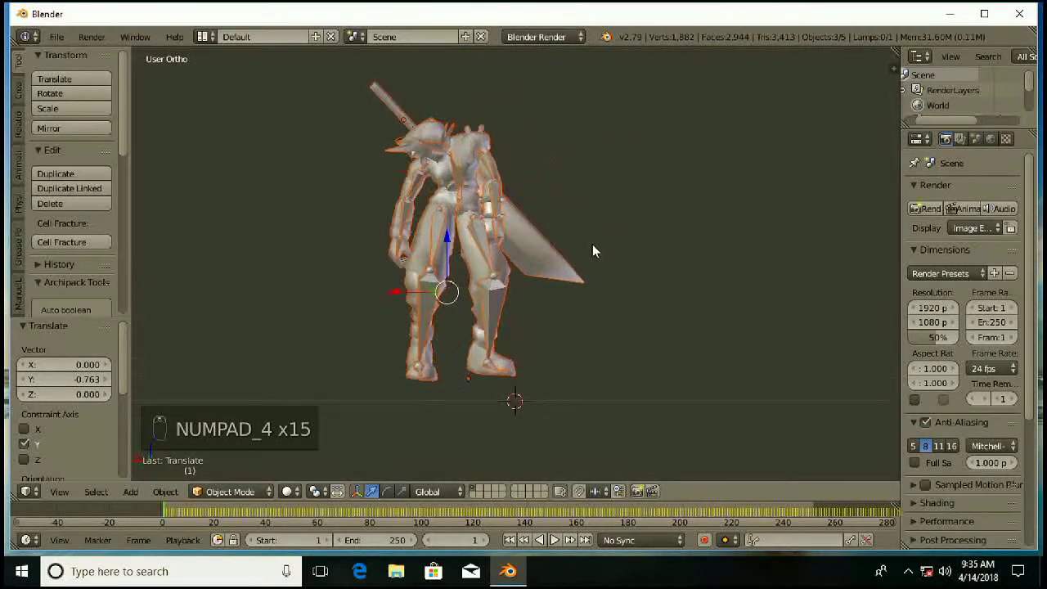
left_click_drag(448, 250, 447, 273)
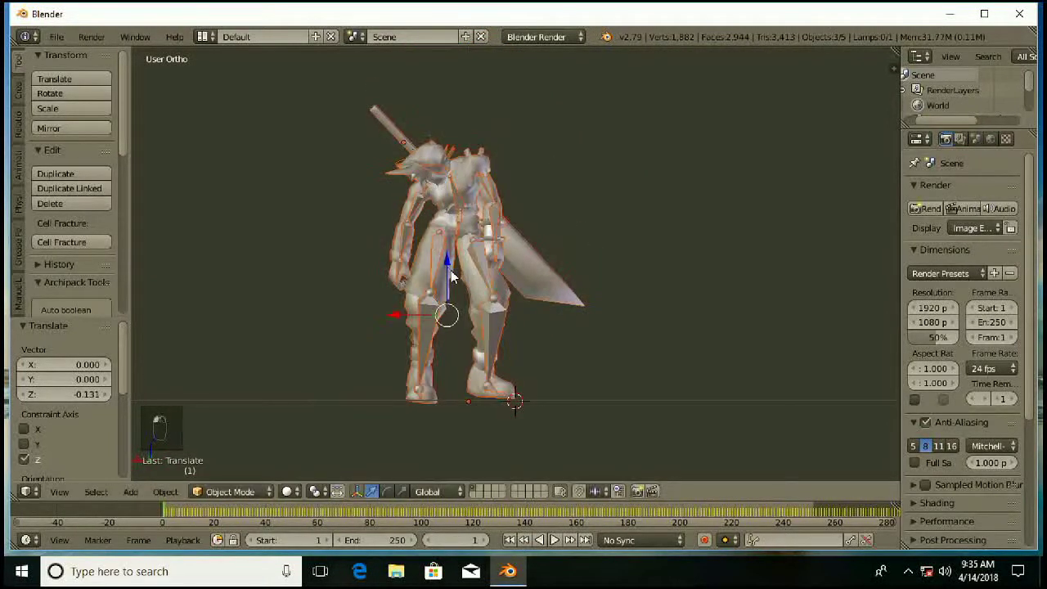
key("KP_5")
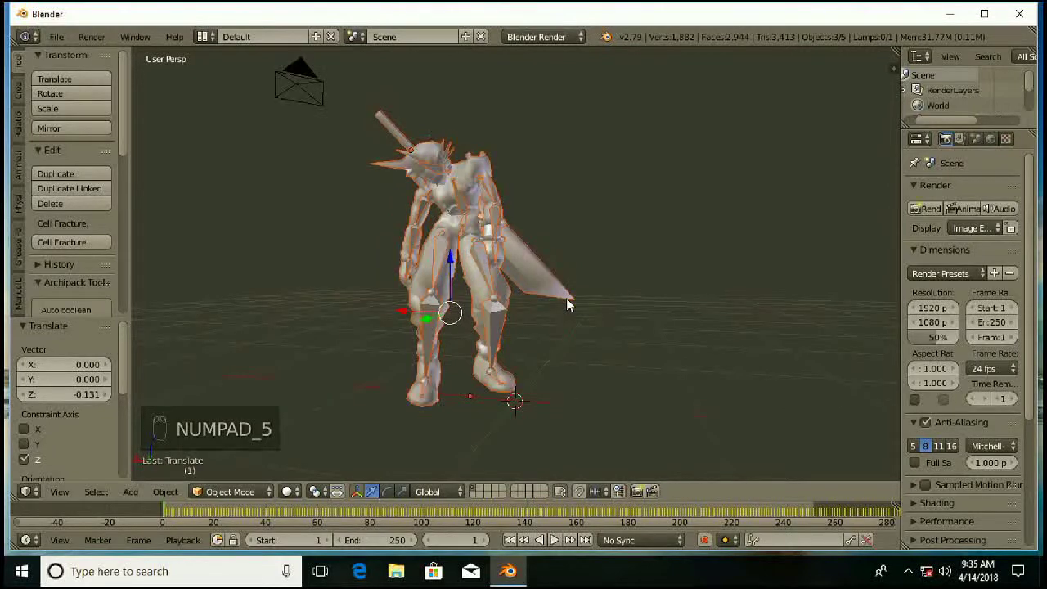
right_click(506, 283)
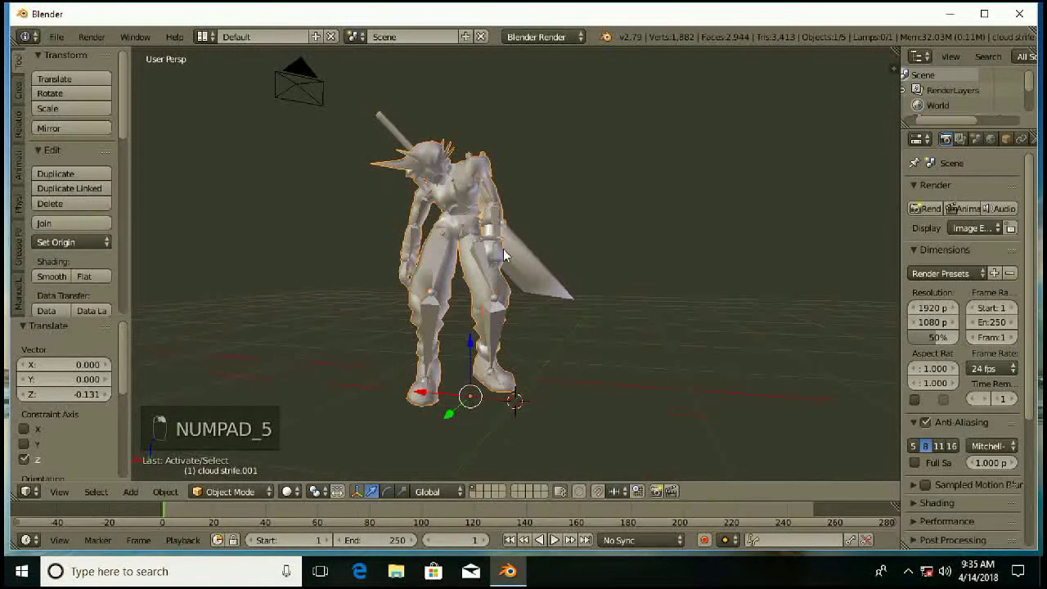
- Set the Timeline end frame to 425
right_click(540, 262)
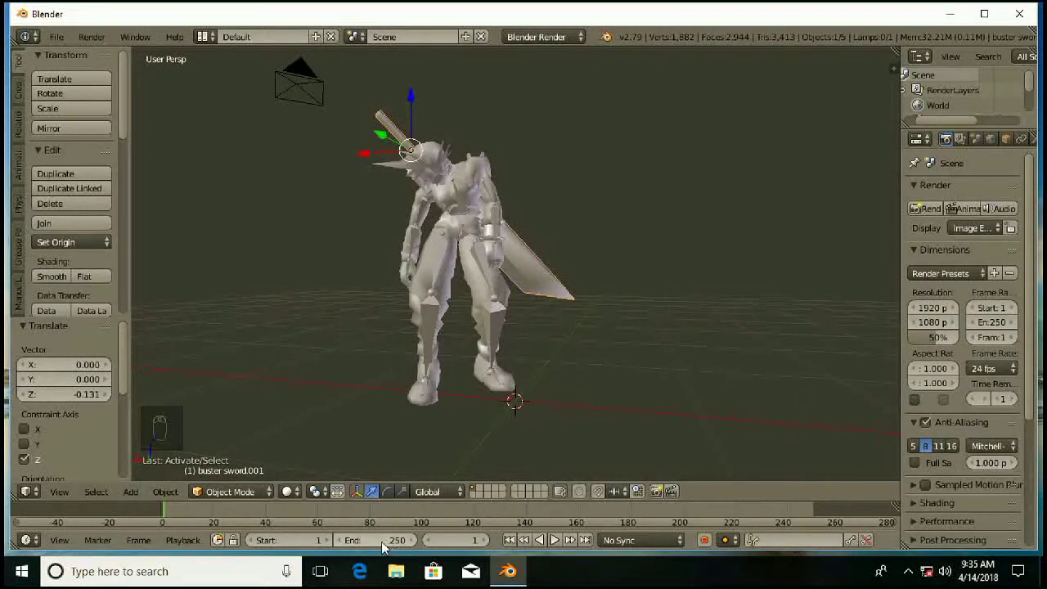
mouse_move(368, 539)
left_mouse_down()
mouse_move(502, 537)
mouse_move(517, 439)
left_mouse_up()
scroll(550, 292, "up", 2)
scroll(551, 292, "down", 2)
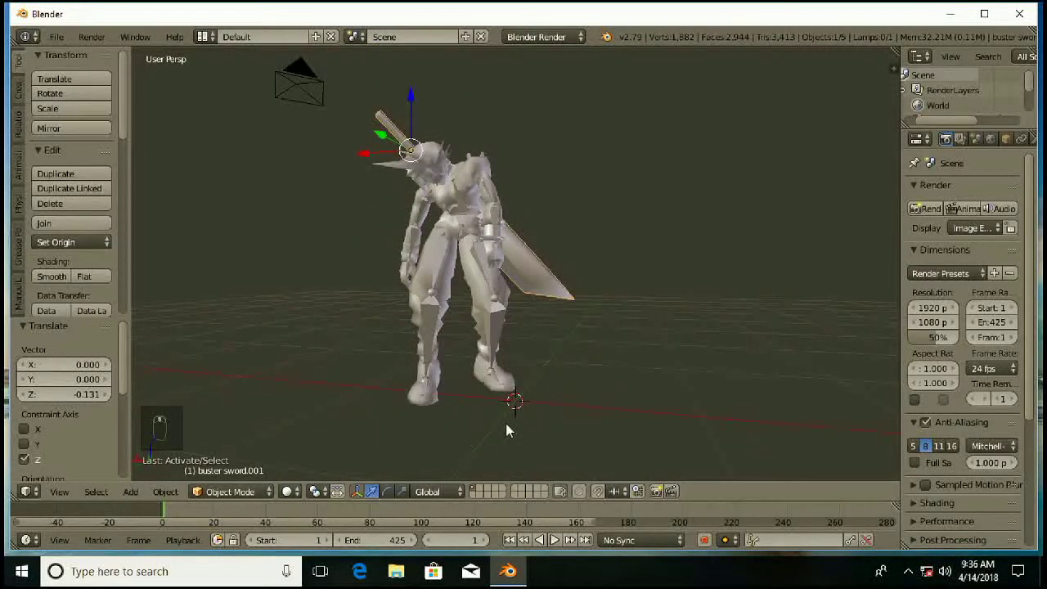
- Play and pause the animation, rewind to frame 1, and widen the Properties panel
left_click(553, 539)
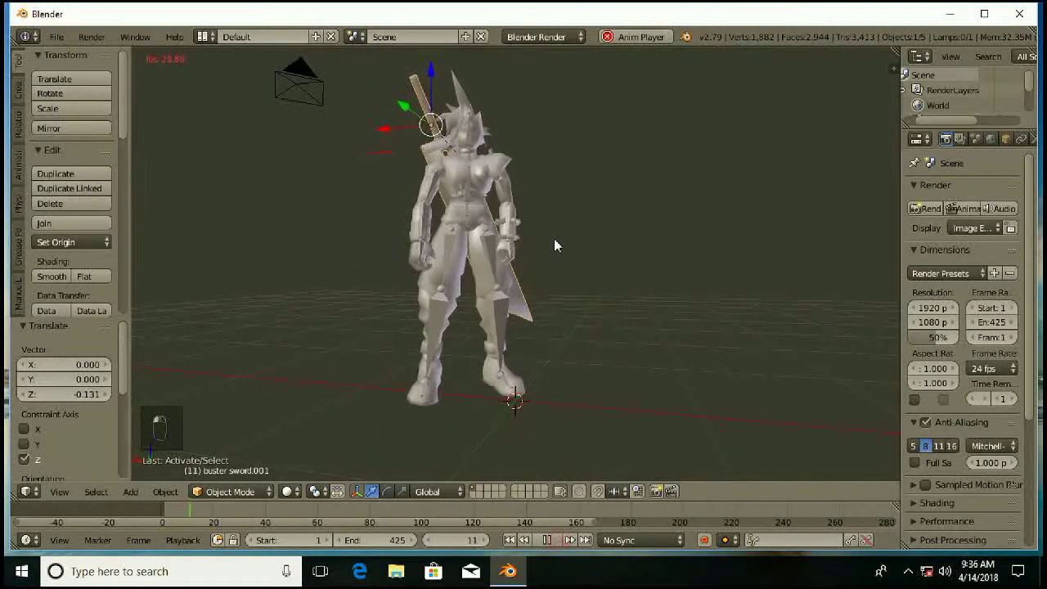
left_click(546, 540)
left_click(511, 540)
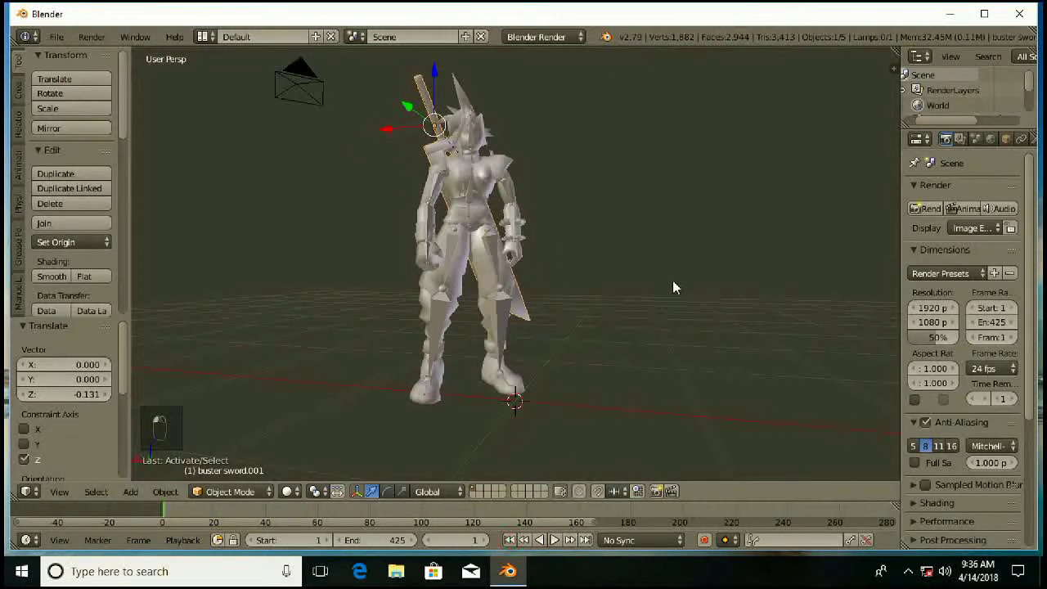
left_click(894, 257)
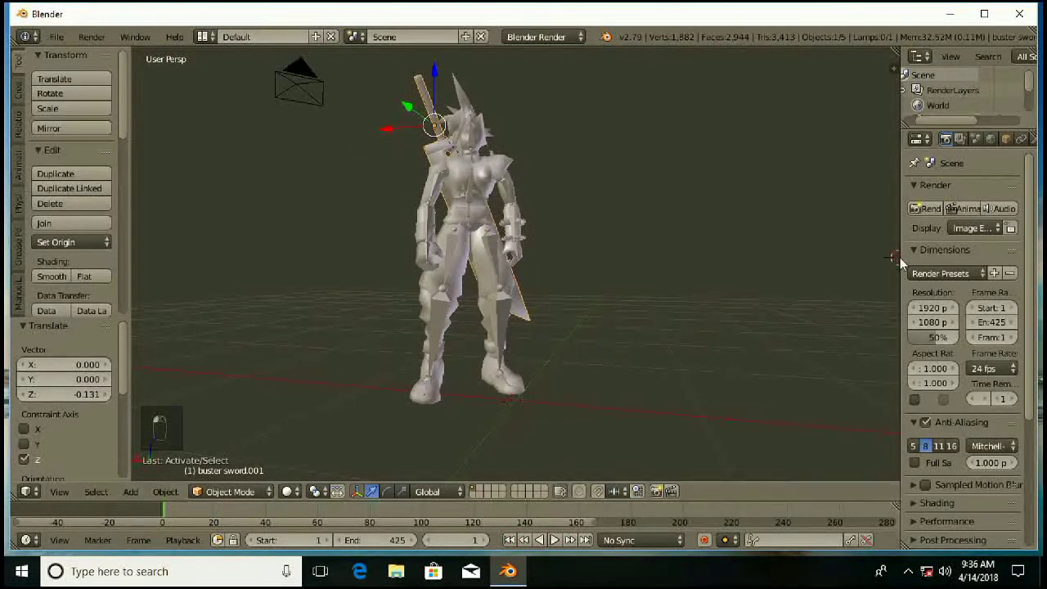
left_click_drag(898, 256, 838, 257)
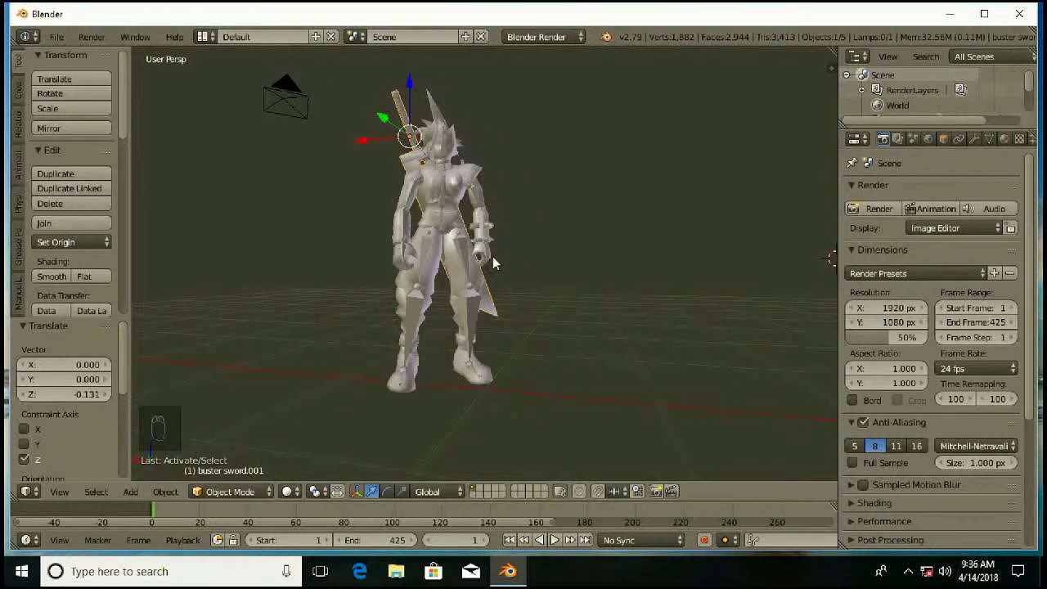
key("shift+z")
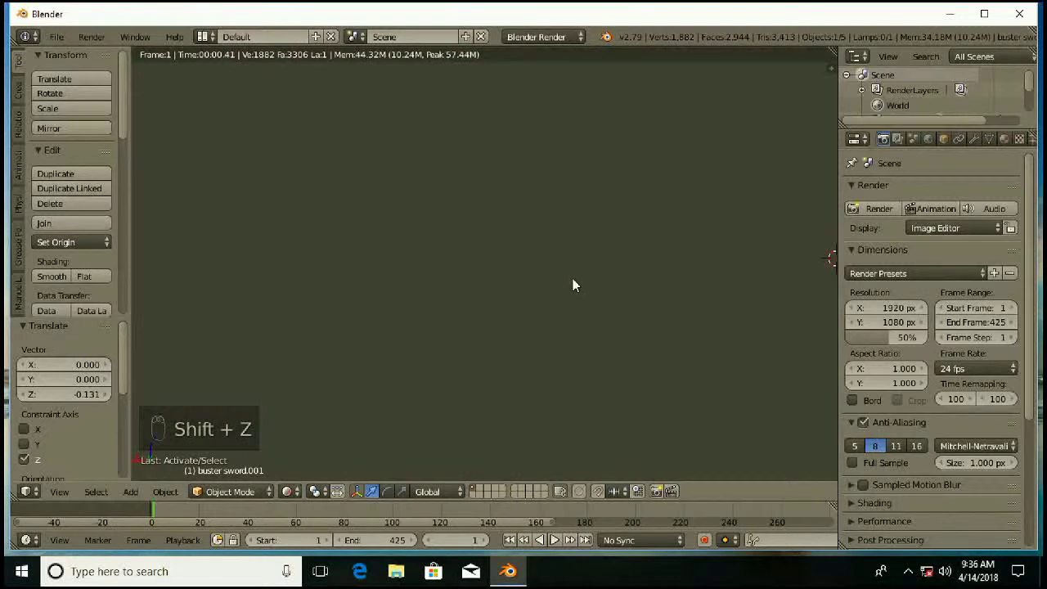
key("shift+z")
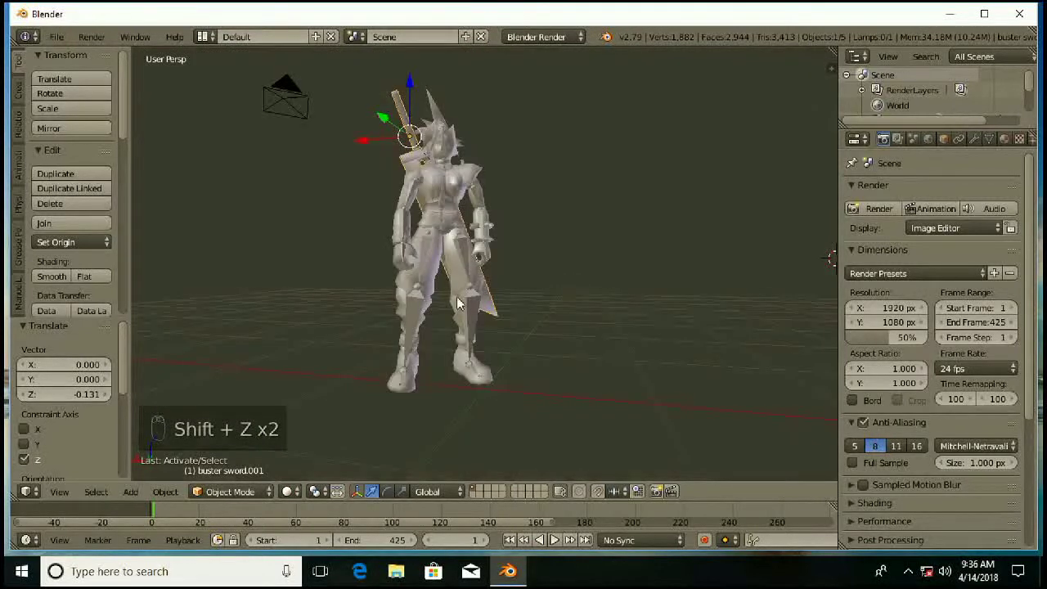
left_click(286, 491)
left_click(318, 389)
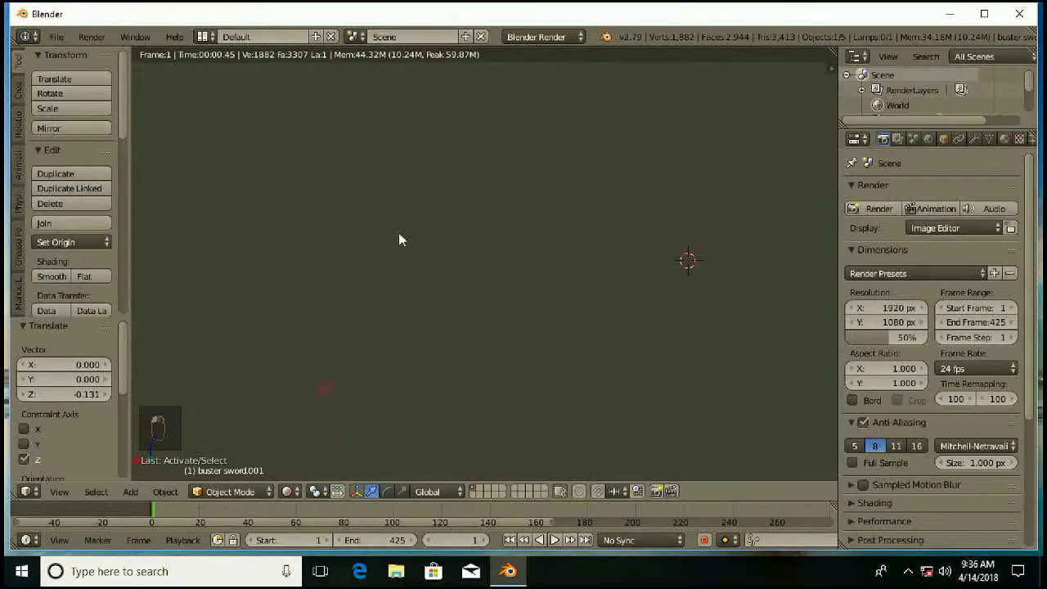
left_click(288, 491)
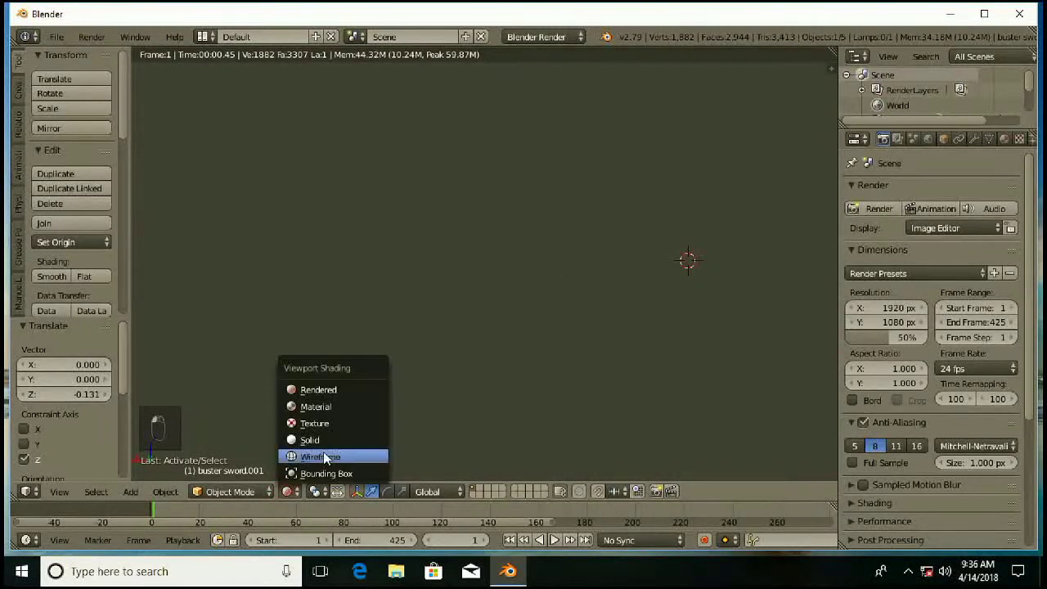
left_click(319, 438)
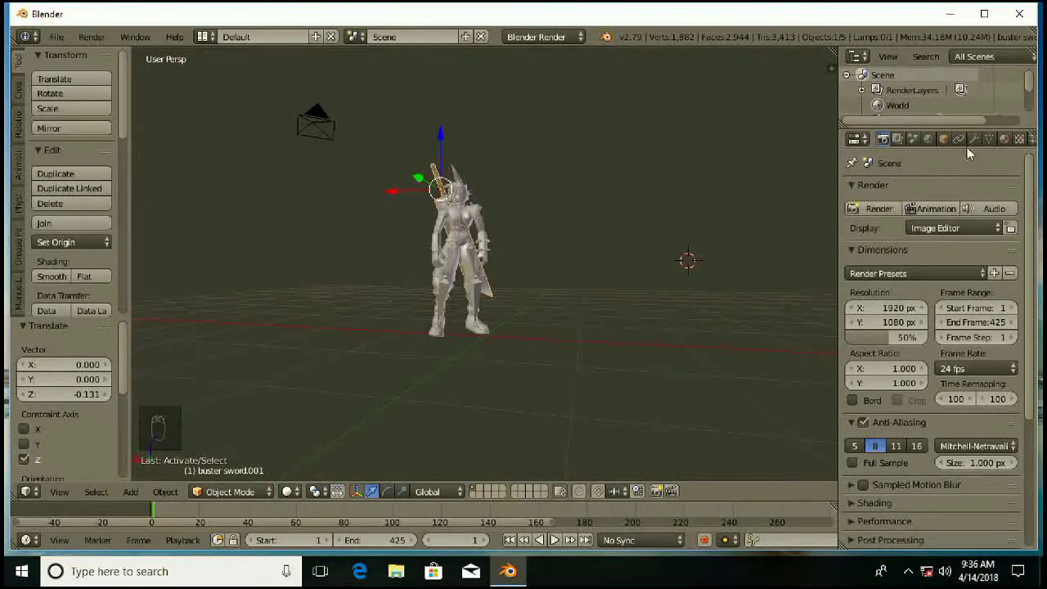
- In World settings, raise the Horizon and Zenith colours to a 0.384 grey, then reselect the character
left_click(929, 138)
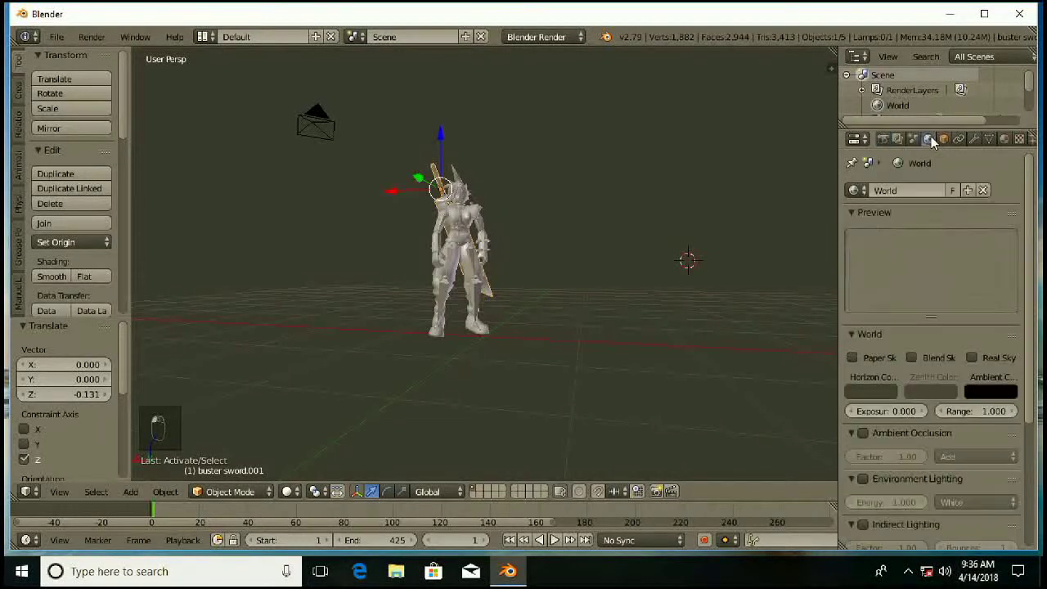
left_click(869, 392)
left_click_drag(886, 271, 888, 226)
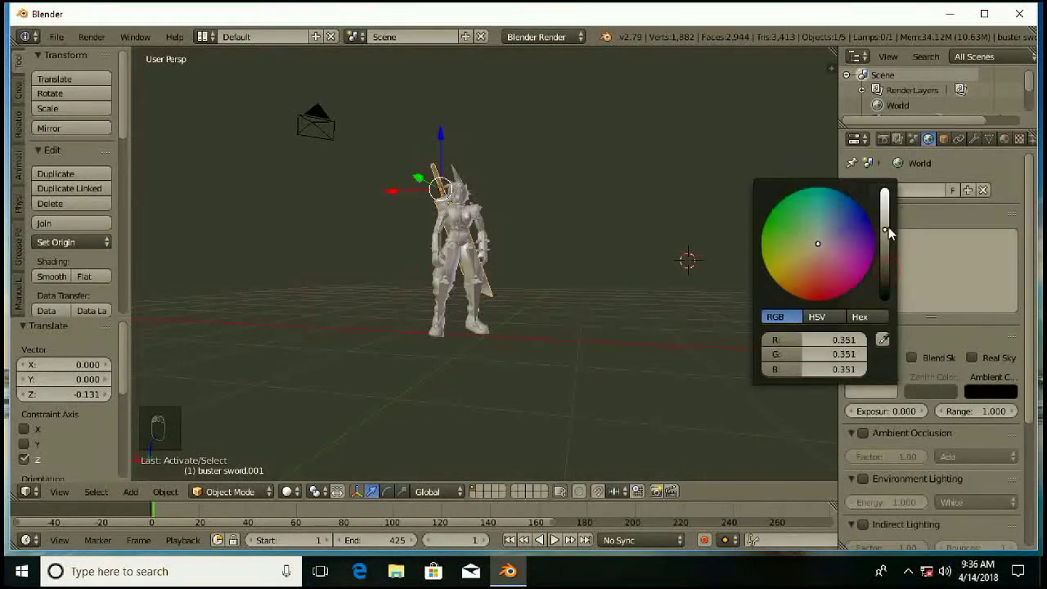
left_click(934, 392)
left_click_drag(948, 288, 949, 226)
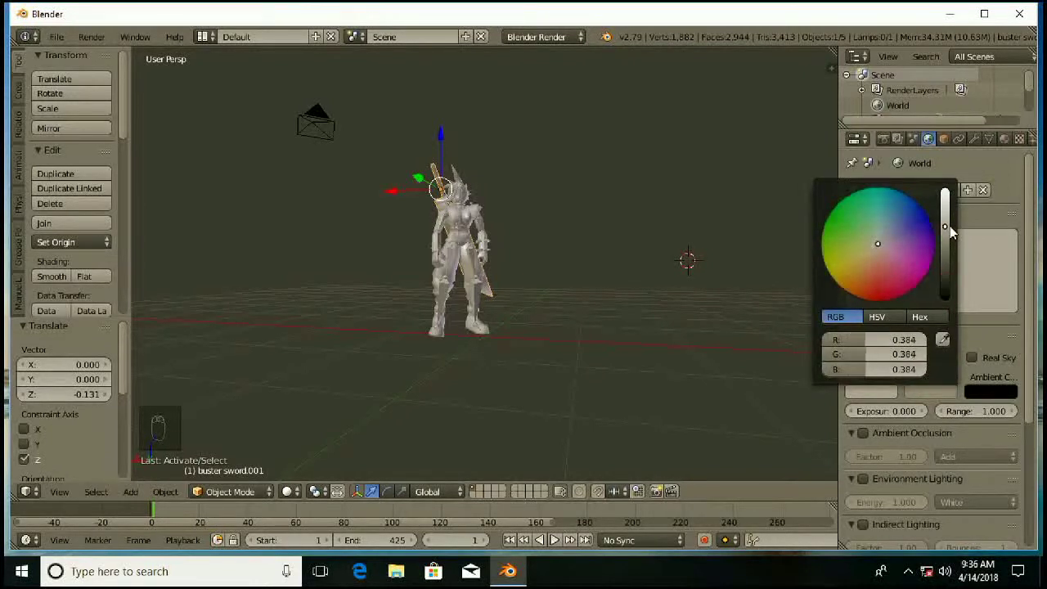
scroll(485, 249, "up", 3)
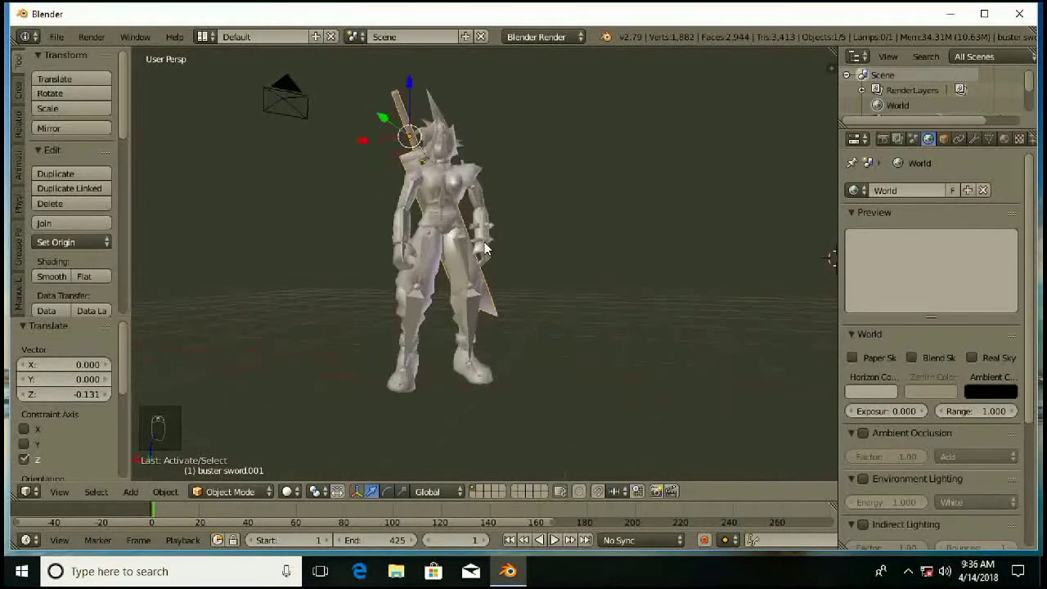
scroll(456, 234, "down", 3)
right_click(469, 253)
scroll(519, 282, "up", 1)
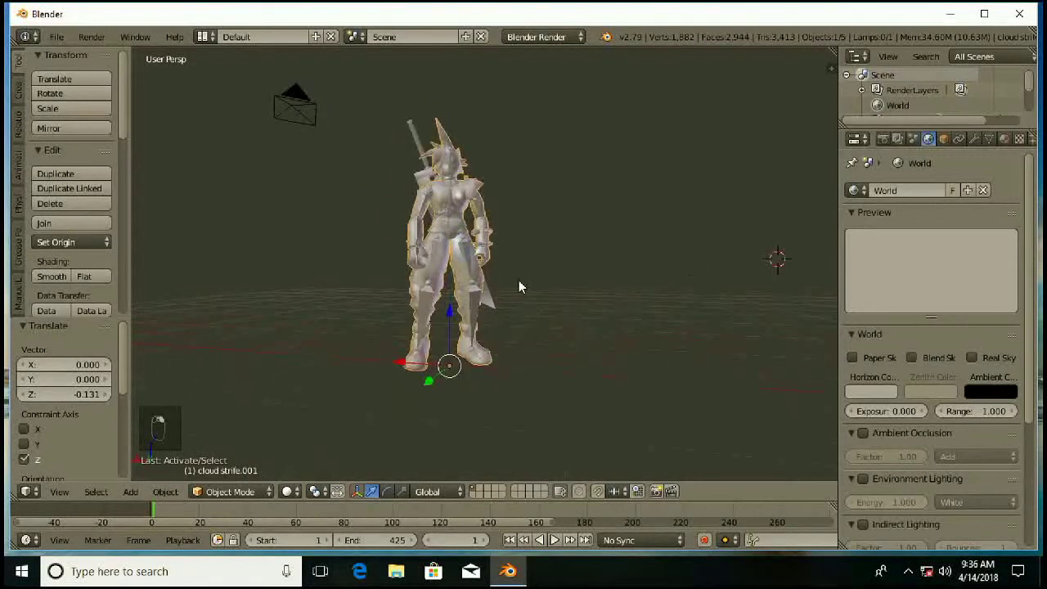
- Replace the body's material slot with a new Material.001
left_click(1005, 140)
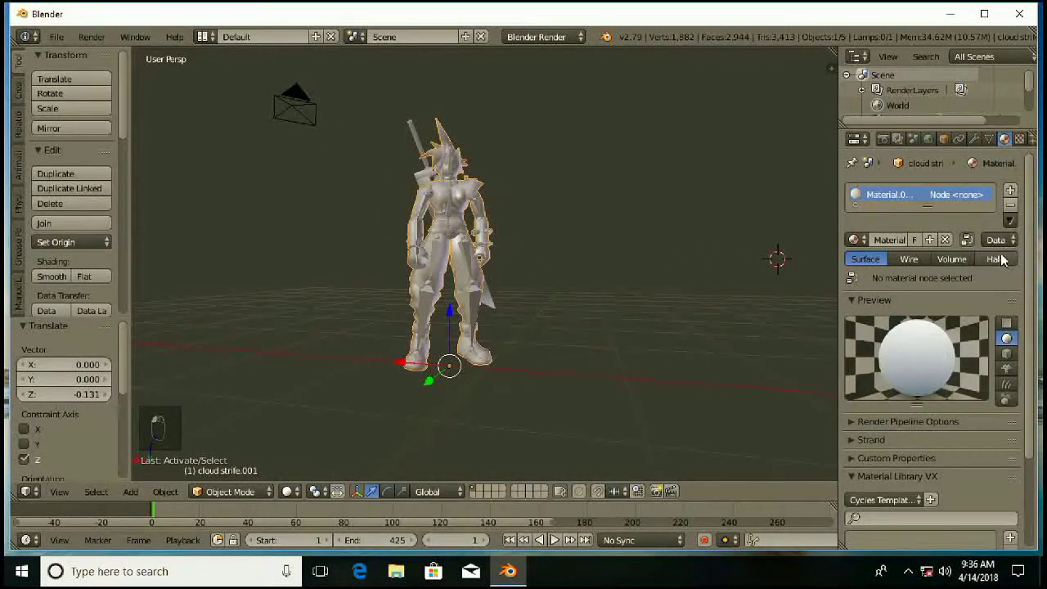
left_click(1011, 205)
left_click(926, 239)
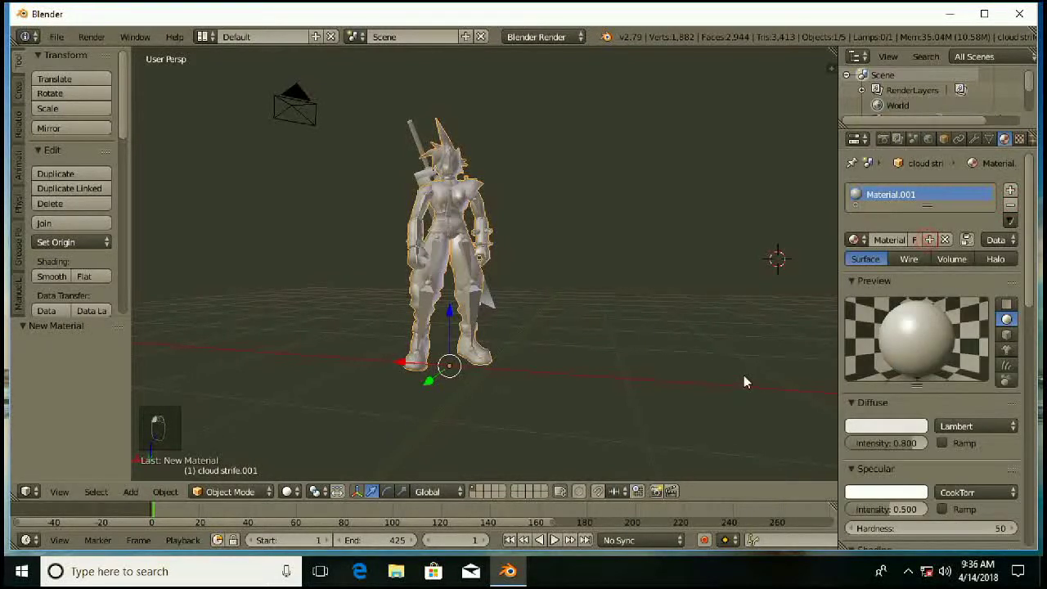
- Replace the buster sword's material slot with a new Material.002
right_click(421, 145)
left_click(1010, 205)
left_click(922, 240)
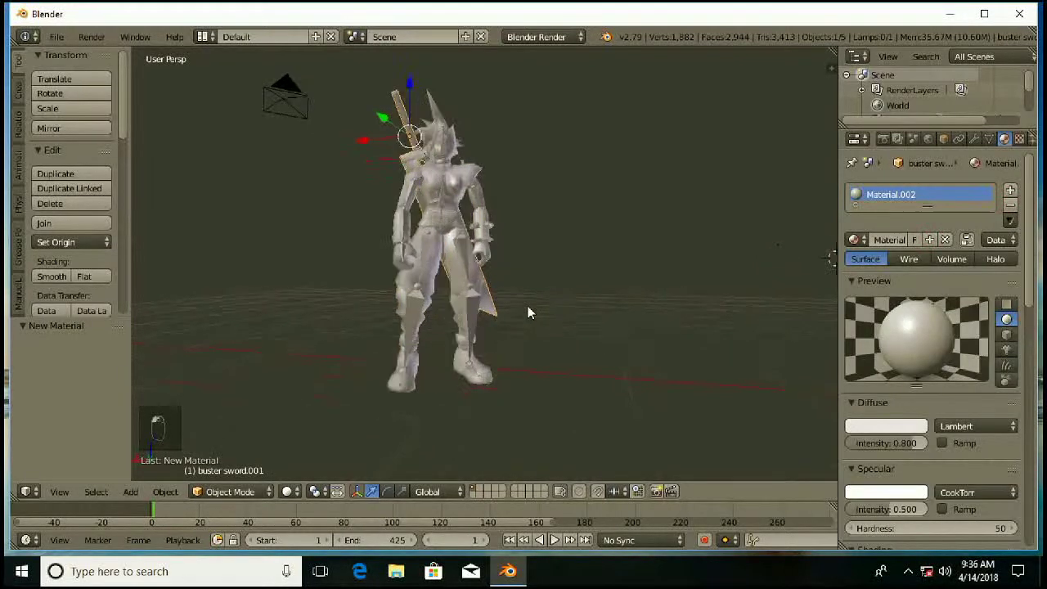
- Check the new materials in rendered preview, orbit around, and reselect the body mesh
key("shift+z")
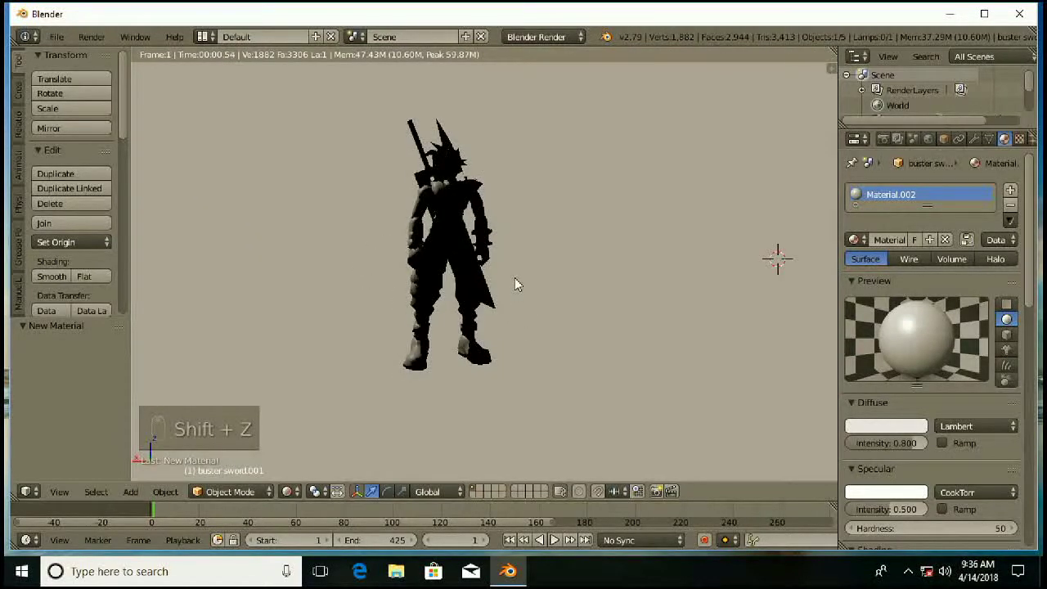
key("shift+z")
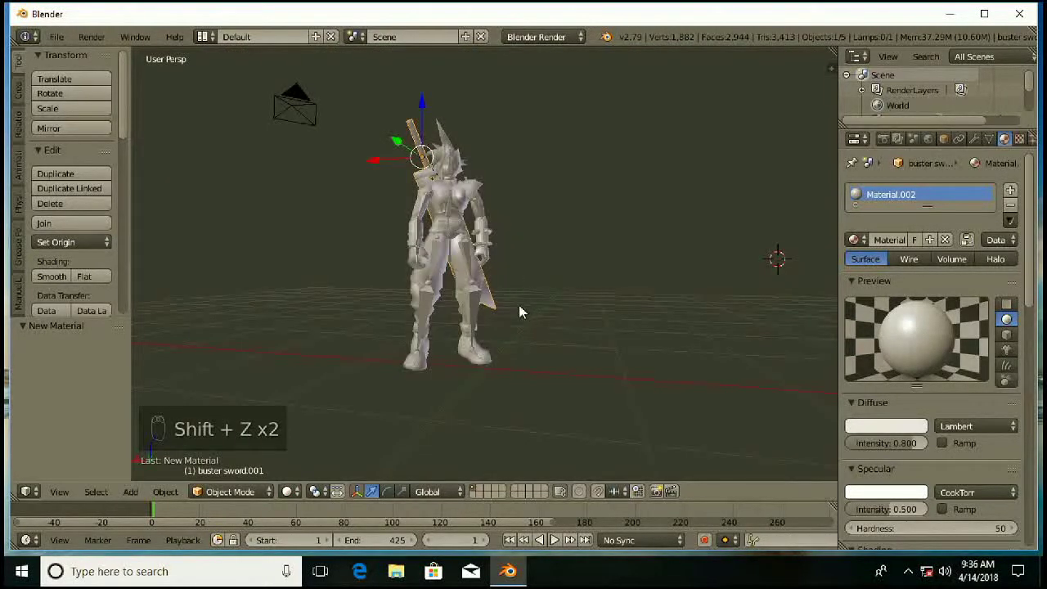
key("KP_8")
key("KP_4")
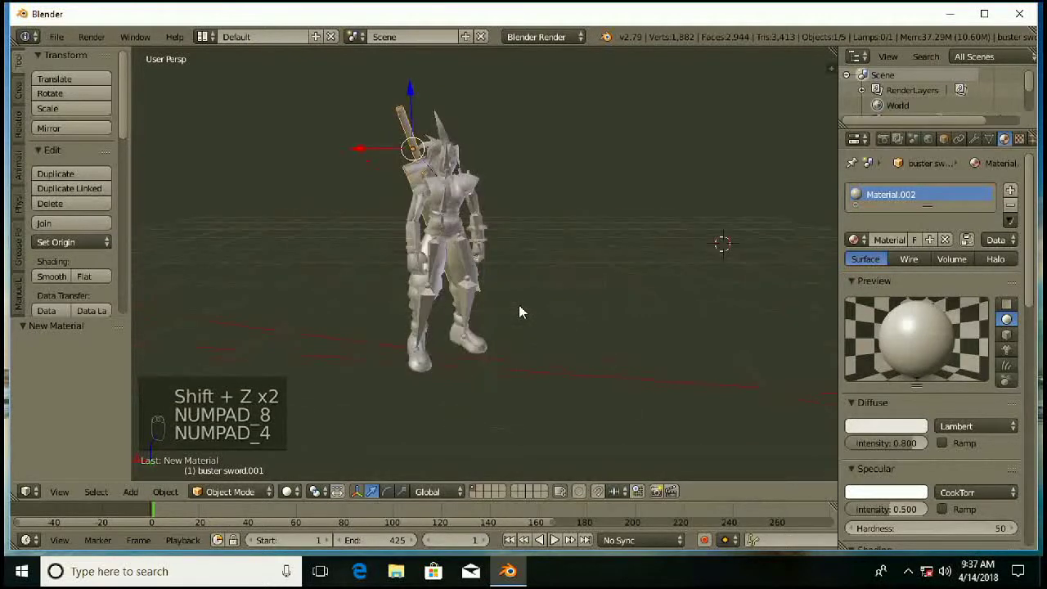
key("KP_4")
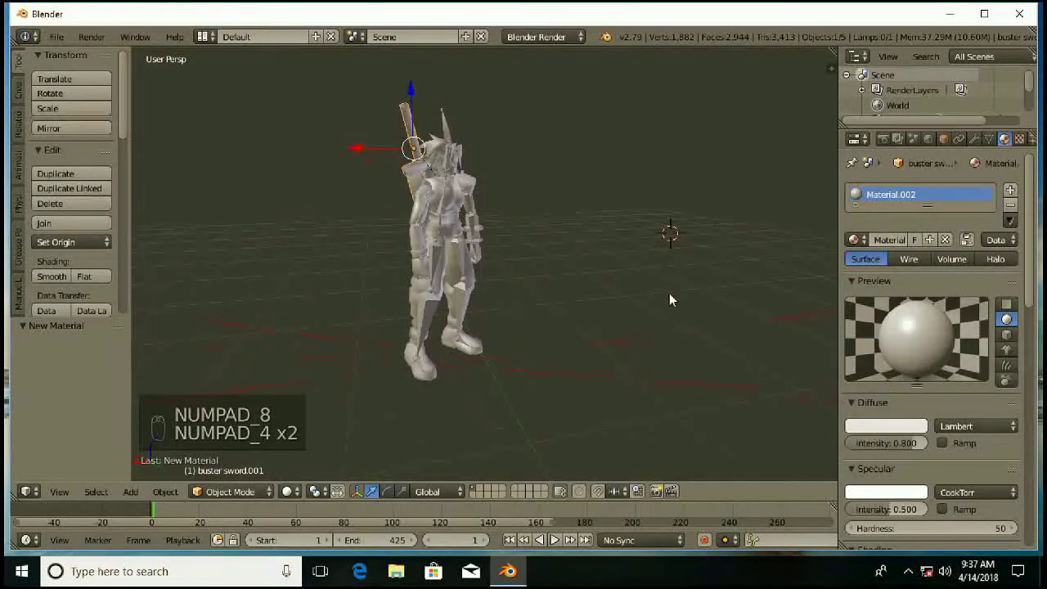
right_click(431, 244)
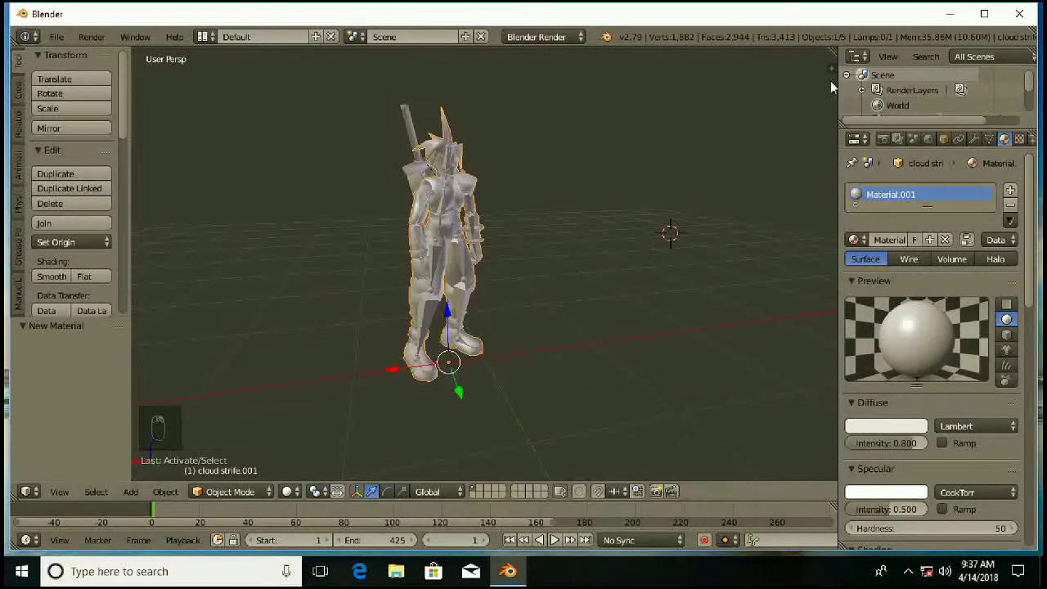
- Split the 3D view and turn the new area into a Node Editor
left_click_drag(832, 51, 365, 177)
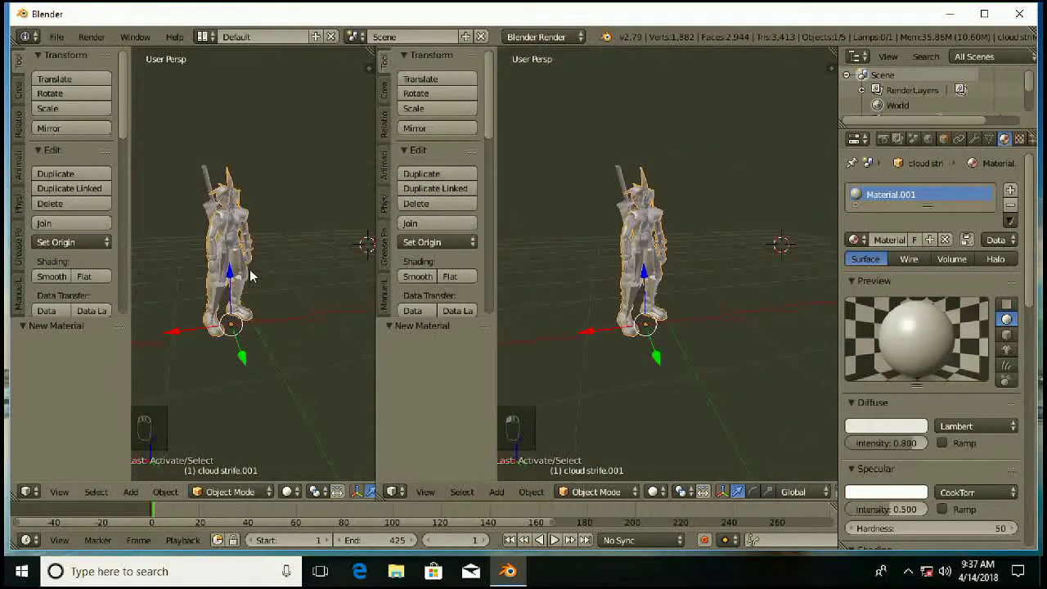
left_click(396, 494)
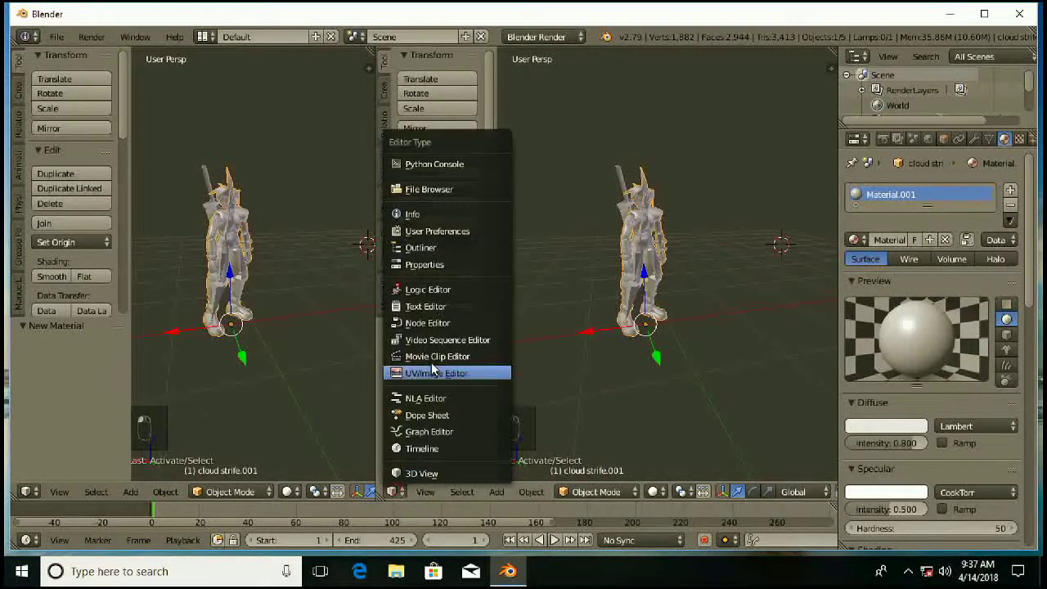
left_click(427, 326)
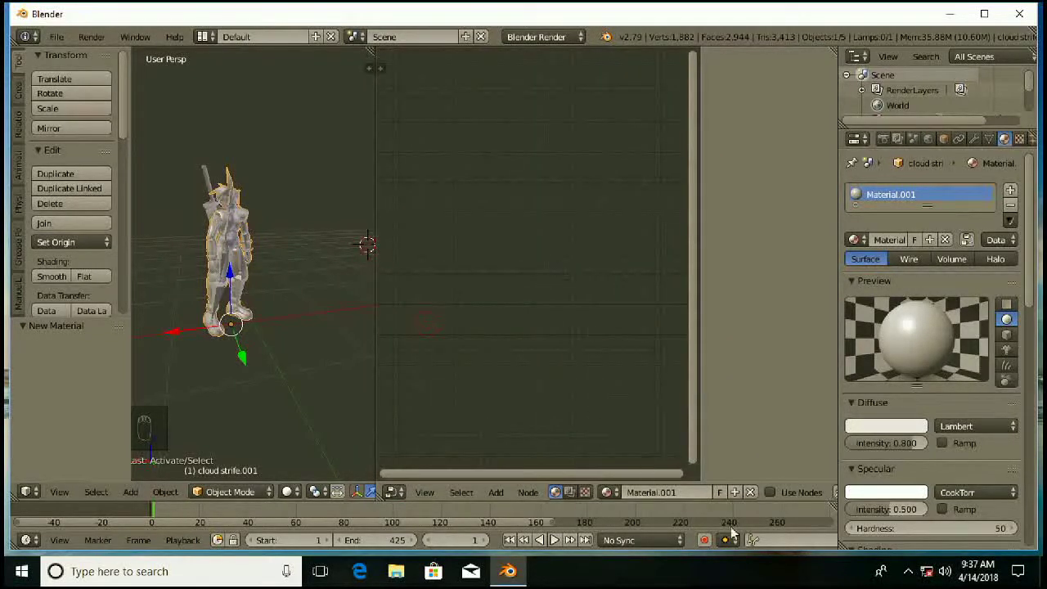
- Enable Use Nodes on Material.001 and disconnect its Color link from the Output node
left_click(769, 492)
scroll(556, 376, "up", 3)
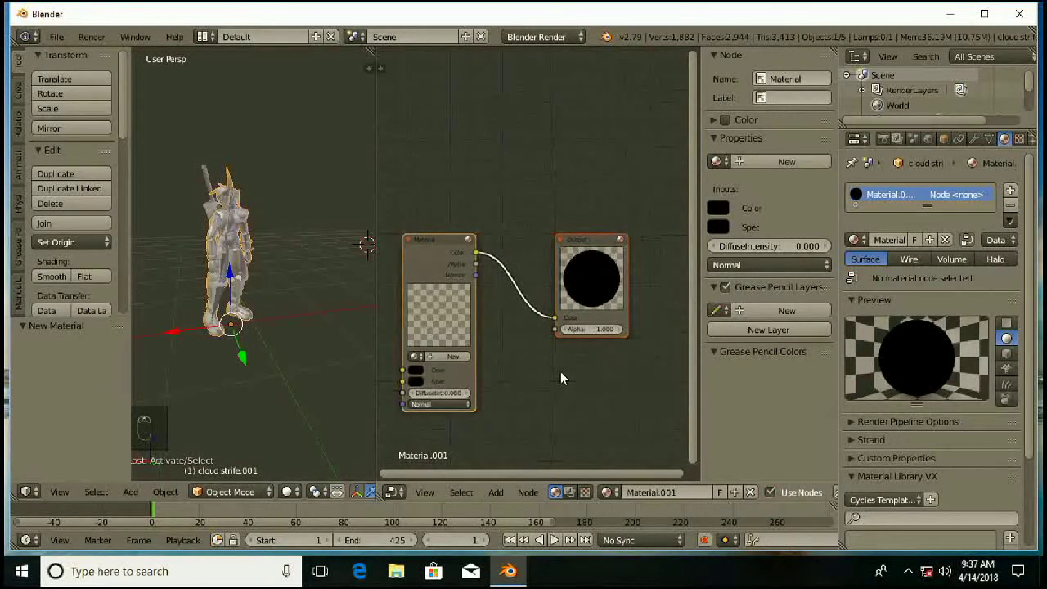
key("n")
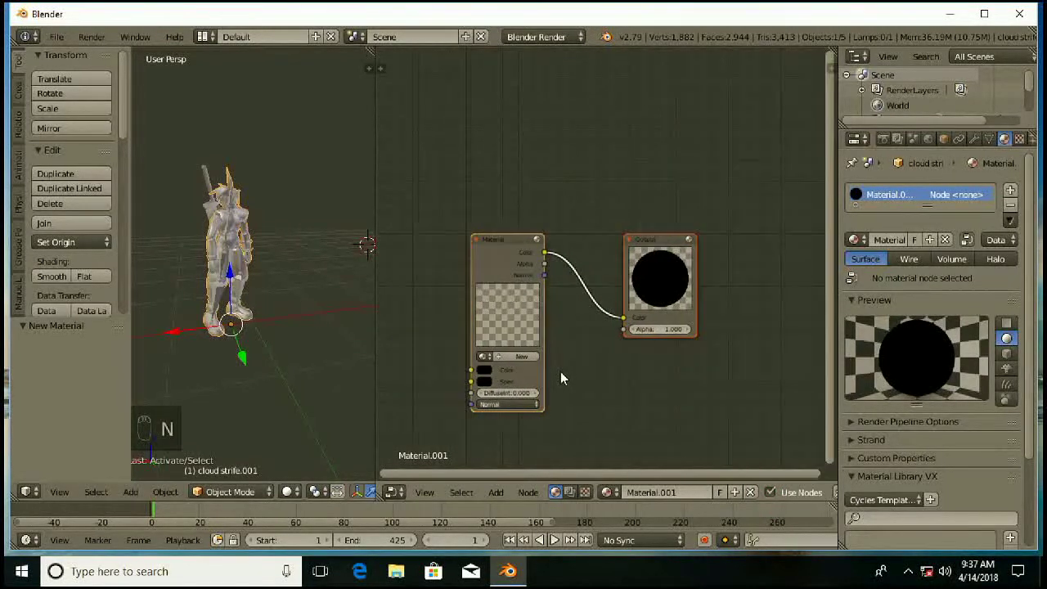
scroll(671, 396, "up", 2)
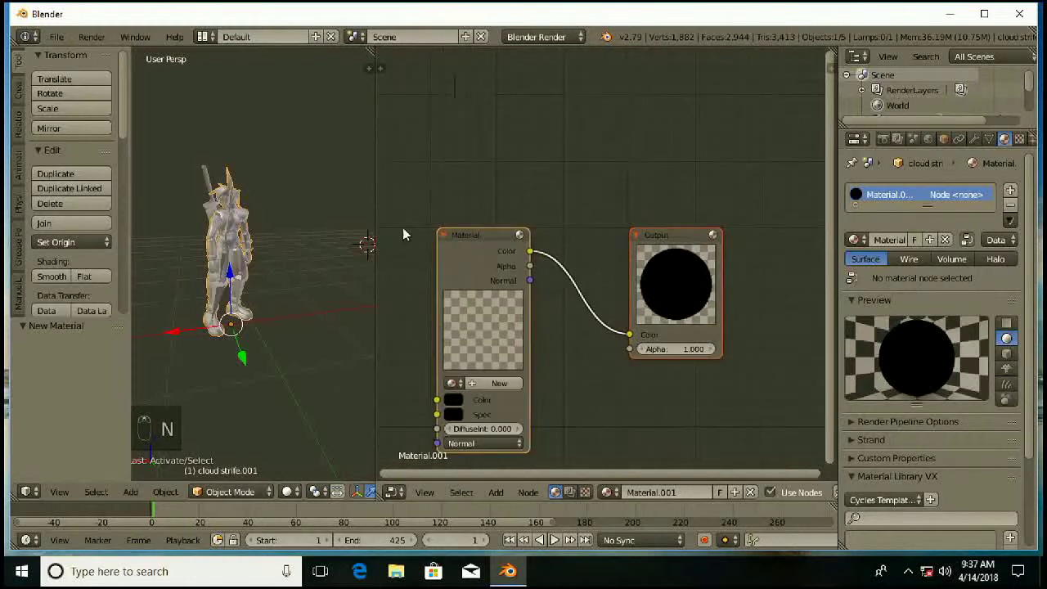
mouse_move(630, 342)
left_mouse_down()
mouse_move(542, 266)
mouse_move(591, 336)
mouse_move(626, 350)
left_mouse_up()
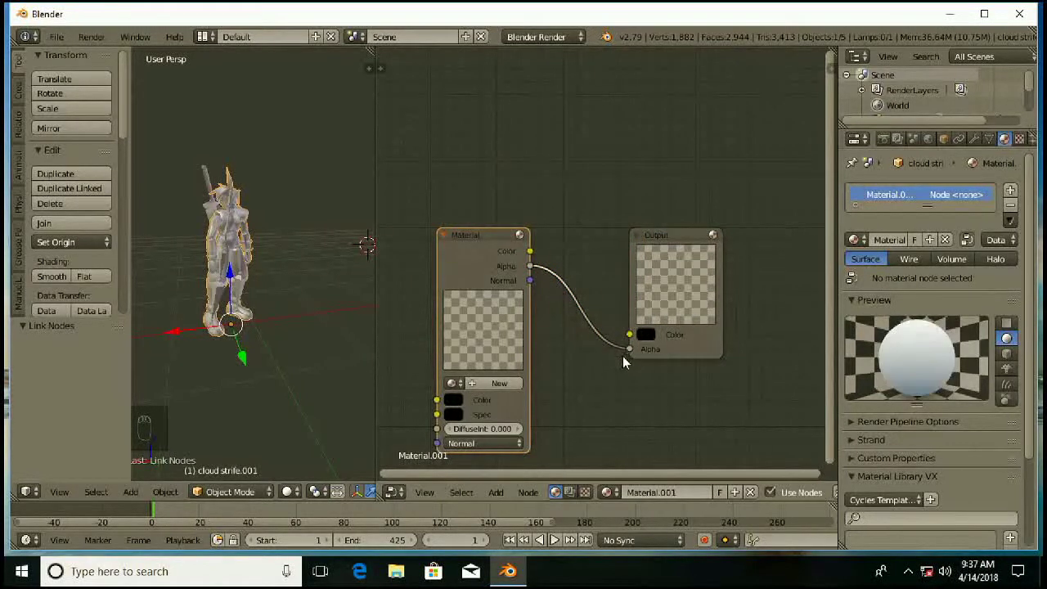
- Preview the line-art render, then enable File Extensions in the Render Output settings
key("shift+z")
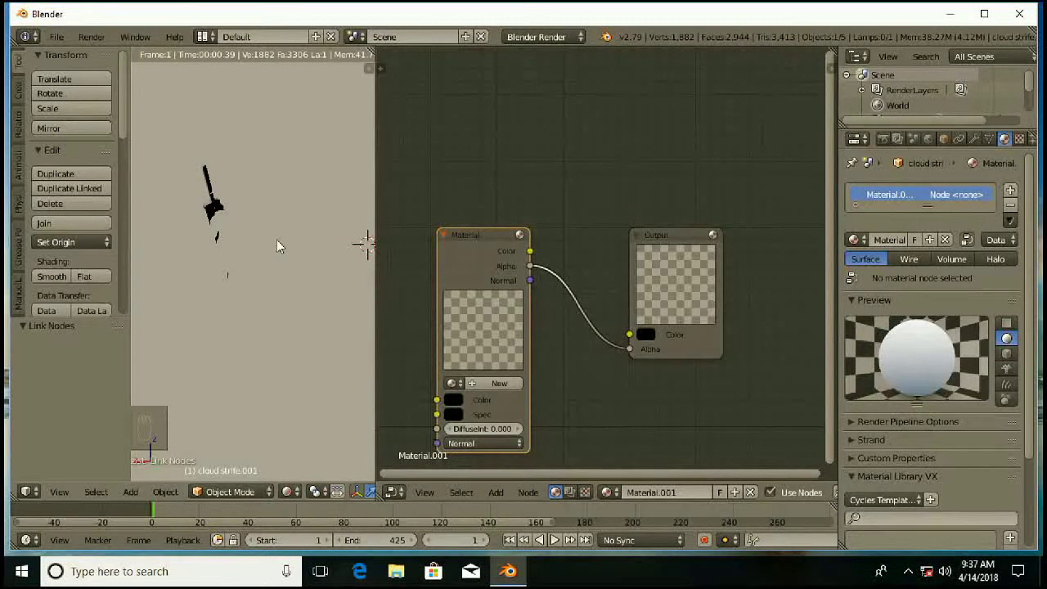
left_click(883, 139)
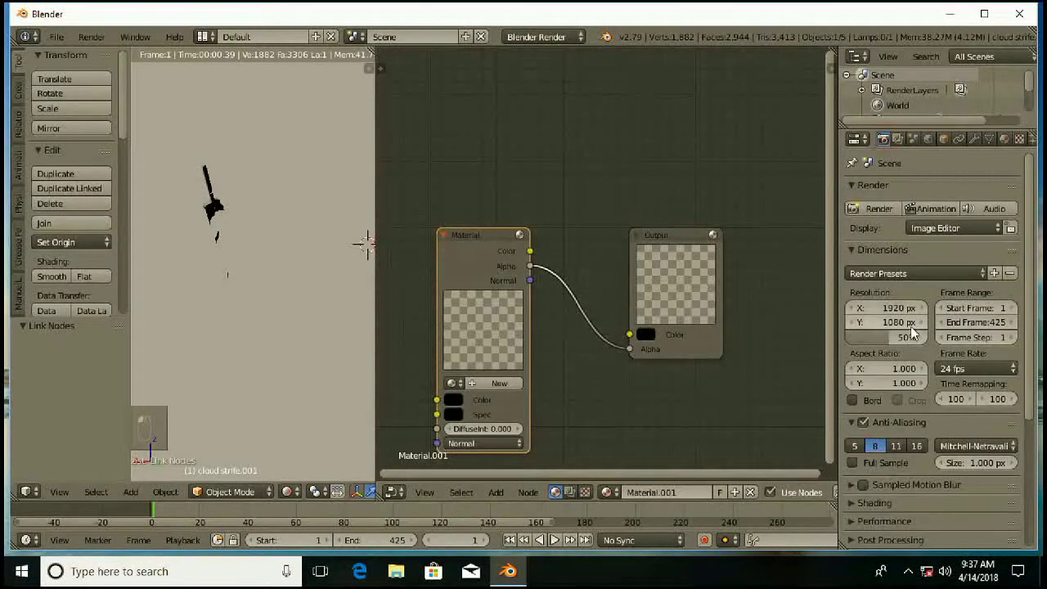
scroll(1028, 327, "down", 5)
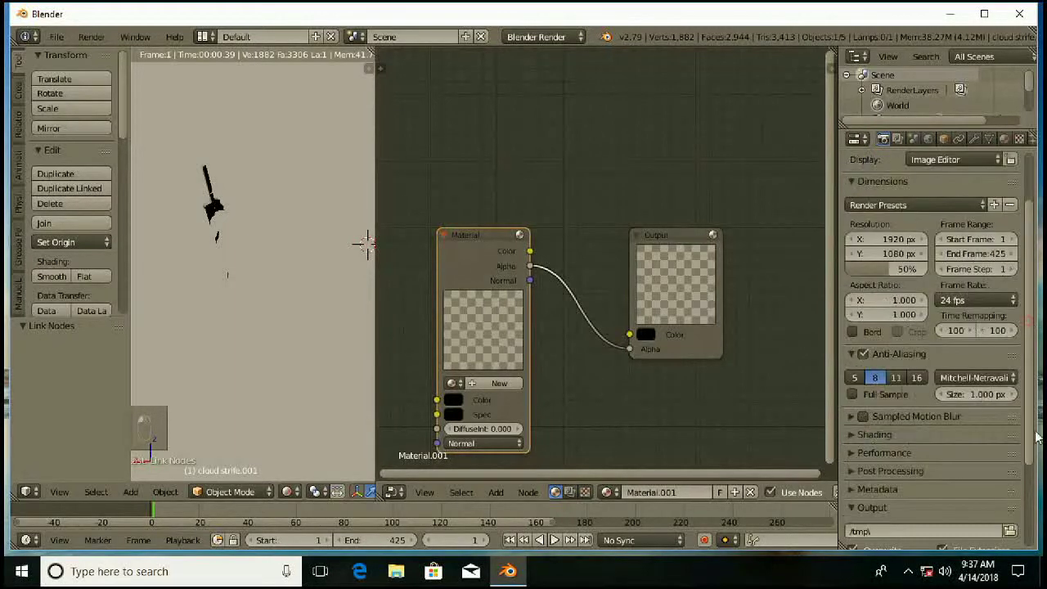
left_click(941, 428)
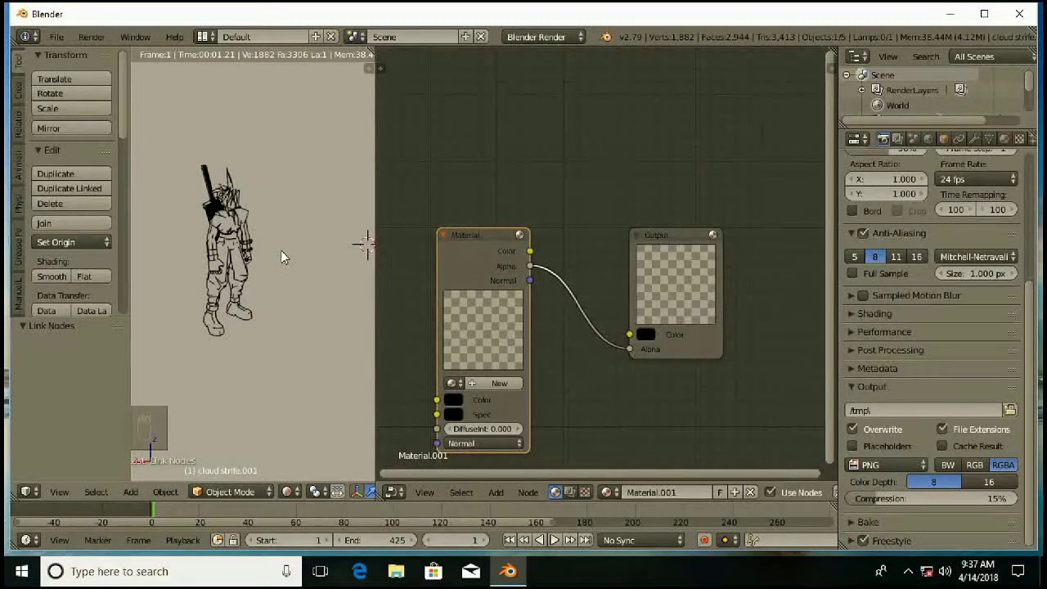
key("shift+z")
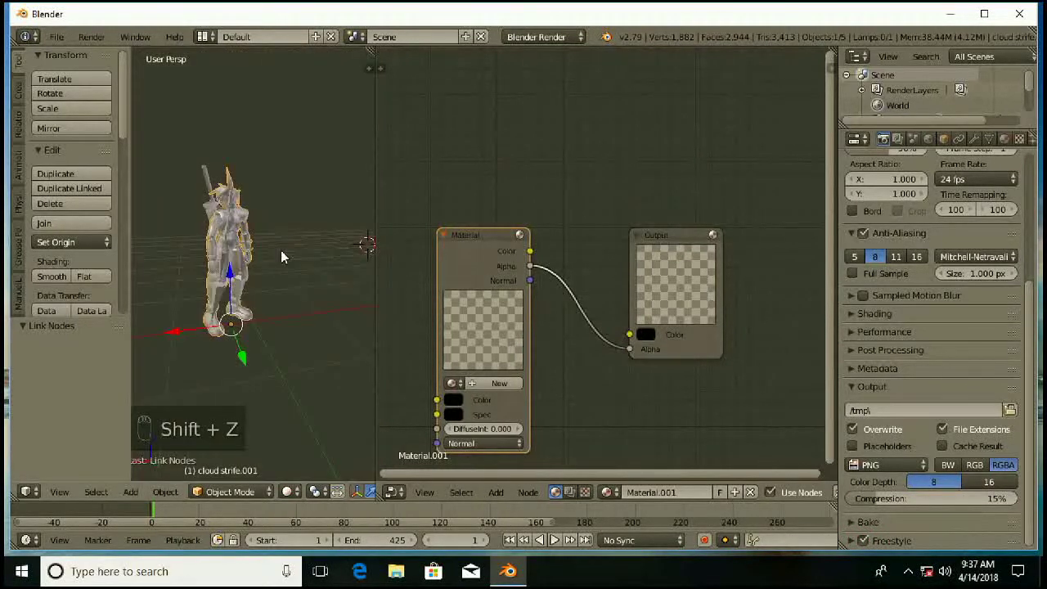
- Enable Use Nodes on the sword's Material.002 and remove its Color link
right_click(208, 187)
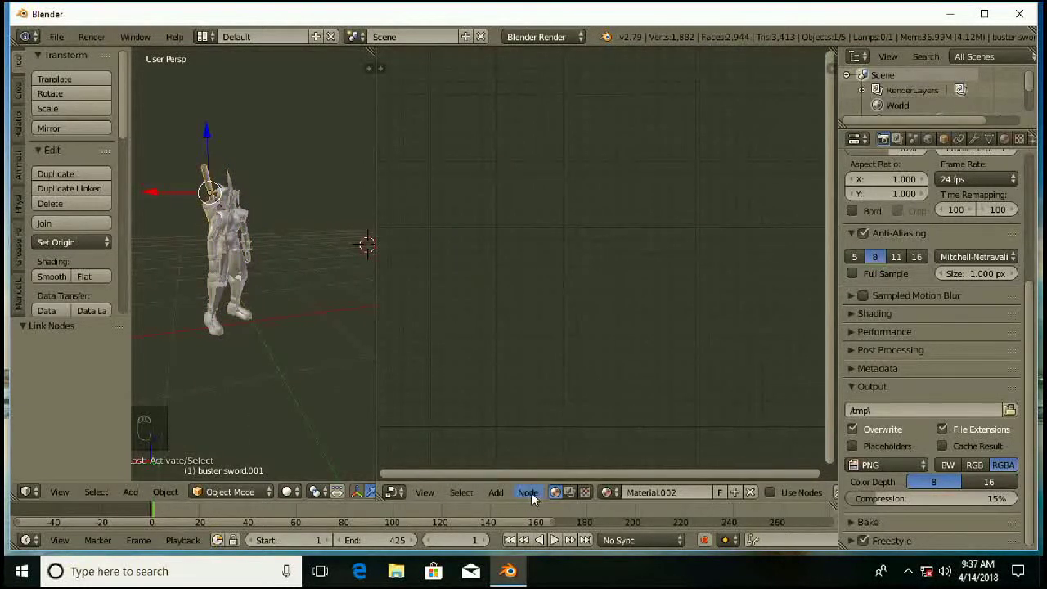
left_click(769, 491)
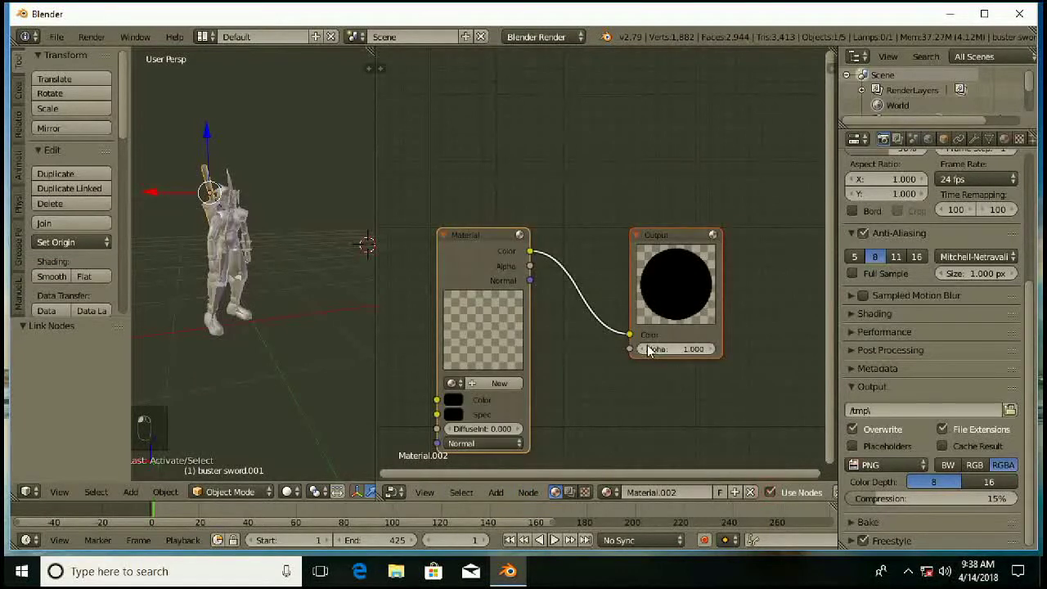
left_click_drag(629, 335, 540, 260)
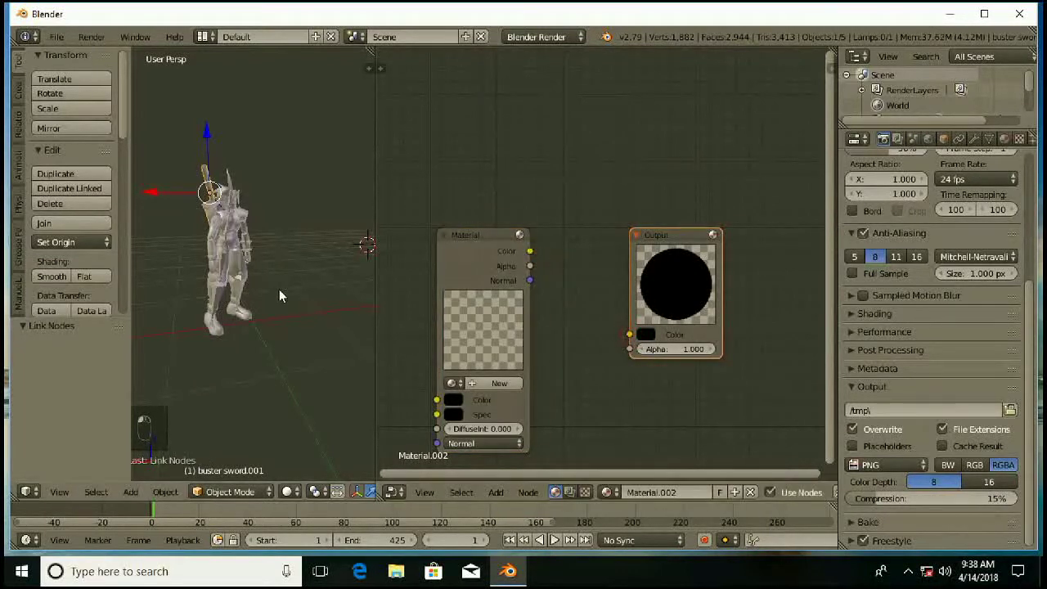
- Link Material Alpha to Output Alpha, then join the node editor back into the 3D view
key("shift+z")
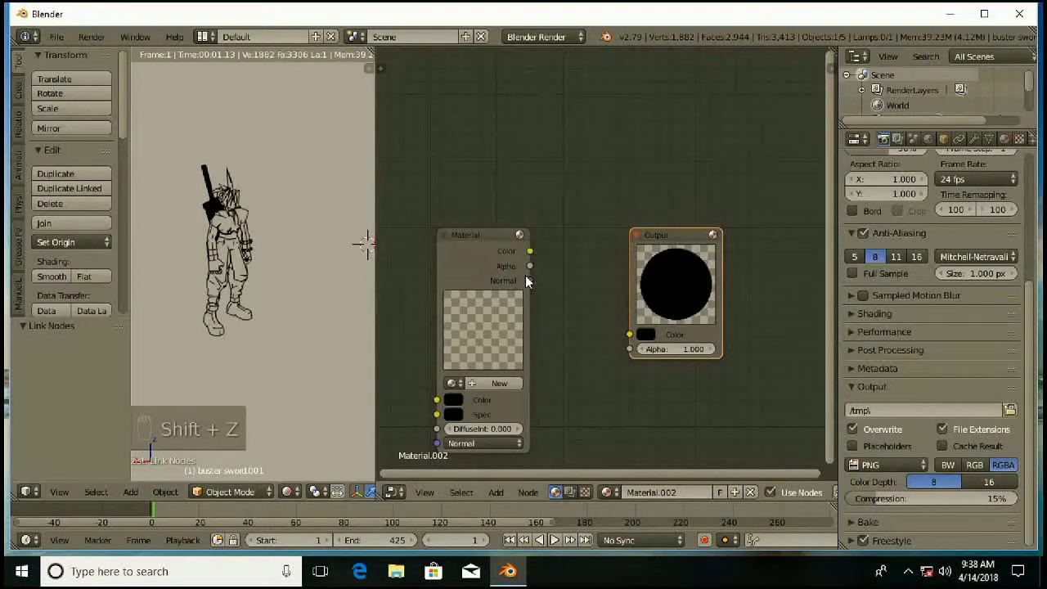
left_click_drag(530, 267, 630, 350)
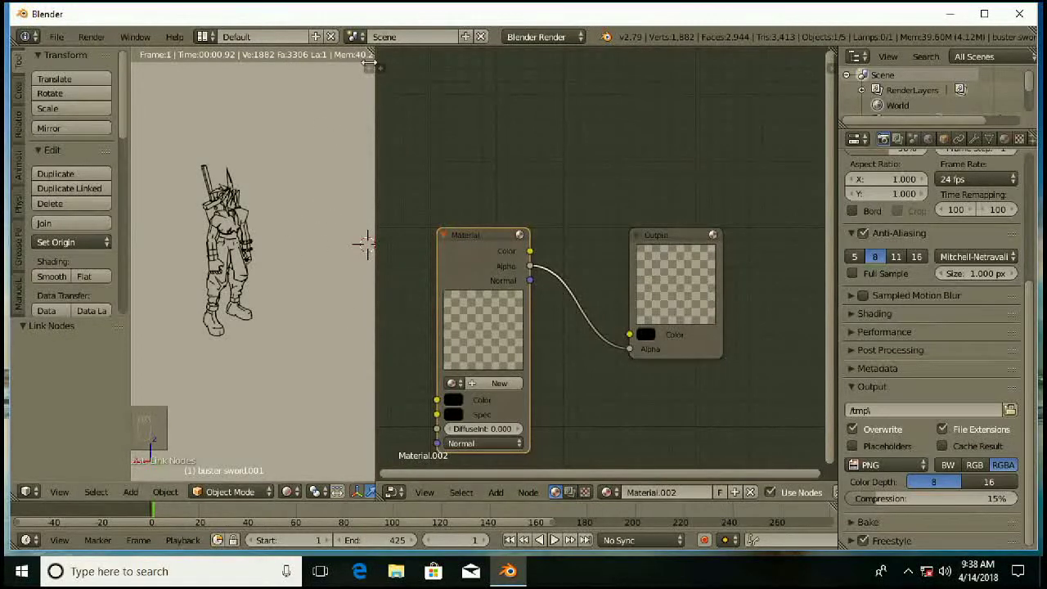
left_click_drag(370, 50, 577, 238)
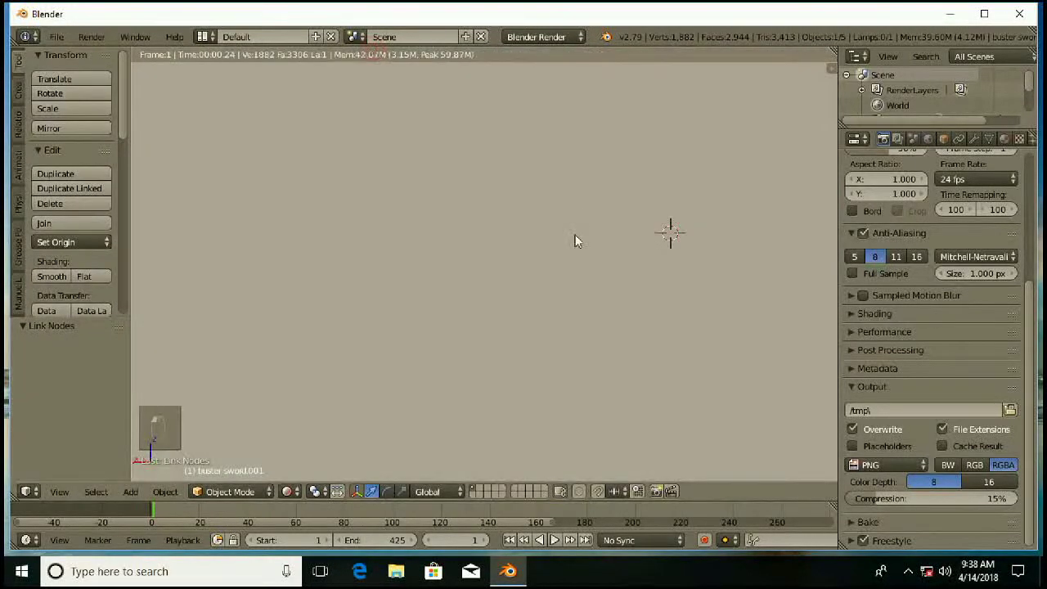
- Zoom to frame Cloud Strife from the front view and snap the camera to that view
scroll(580, 309, "down", 2)
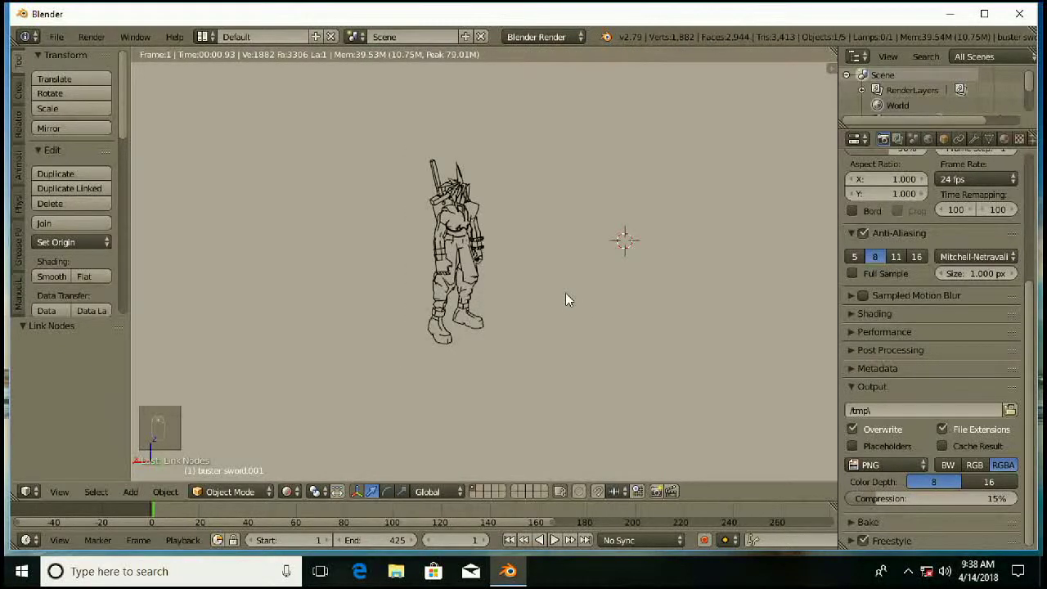
key("KP_2")
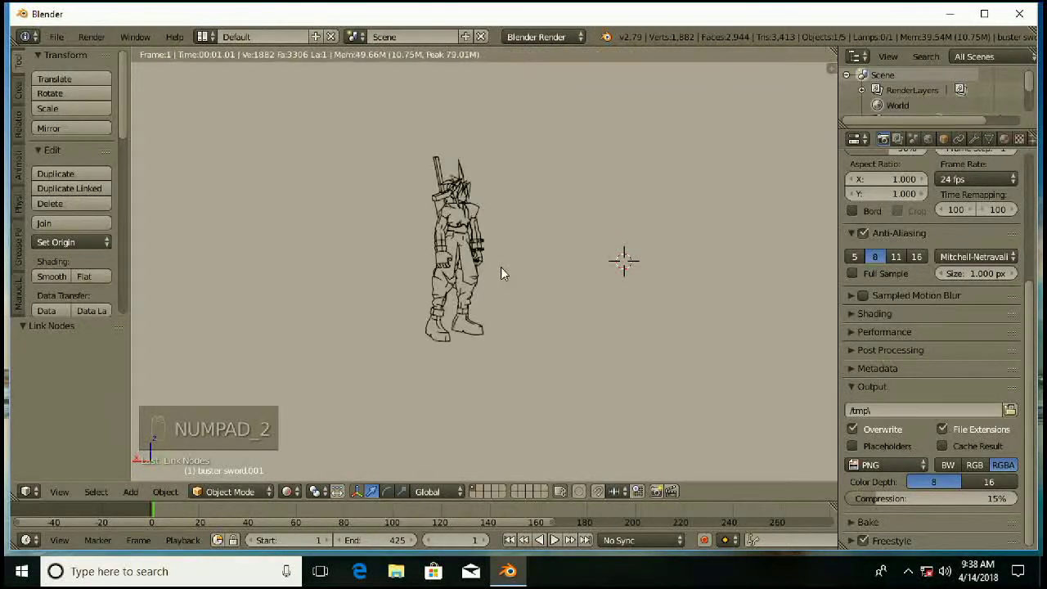
scroll(500, 274, "up", 2)
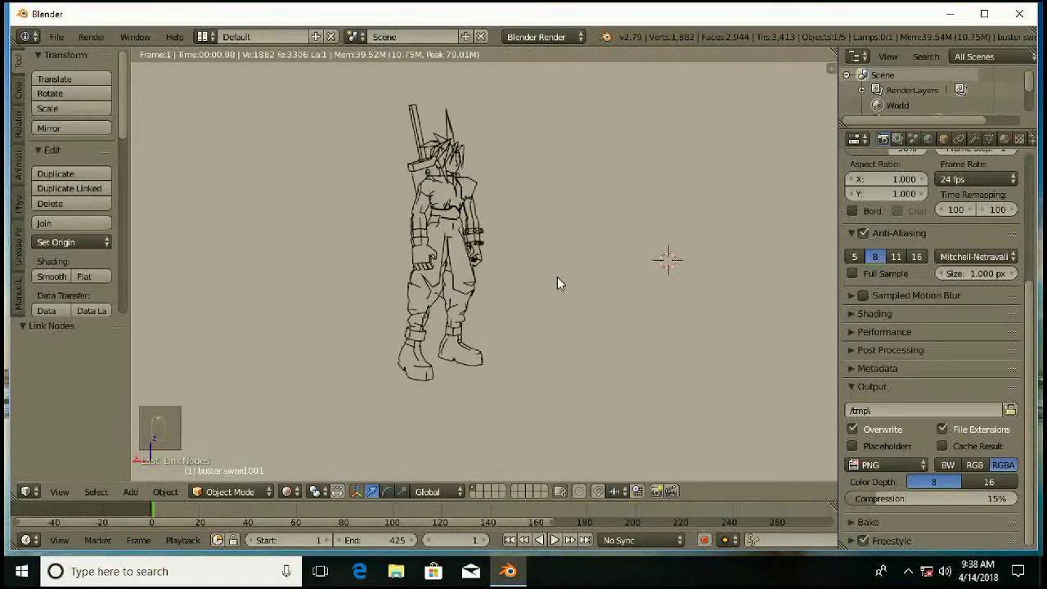
scroll(557, 284, "down", 3)
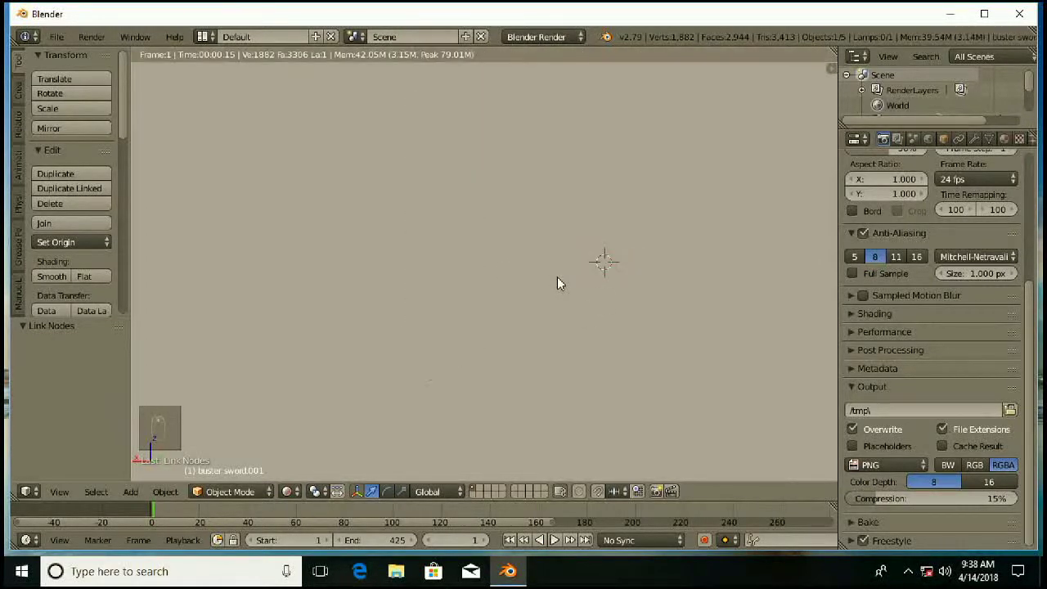
key("ctrl+alt+KP_0")
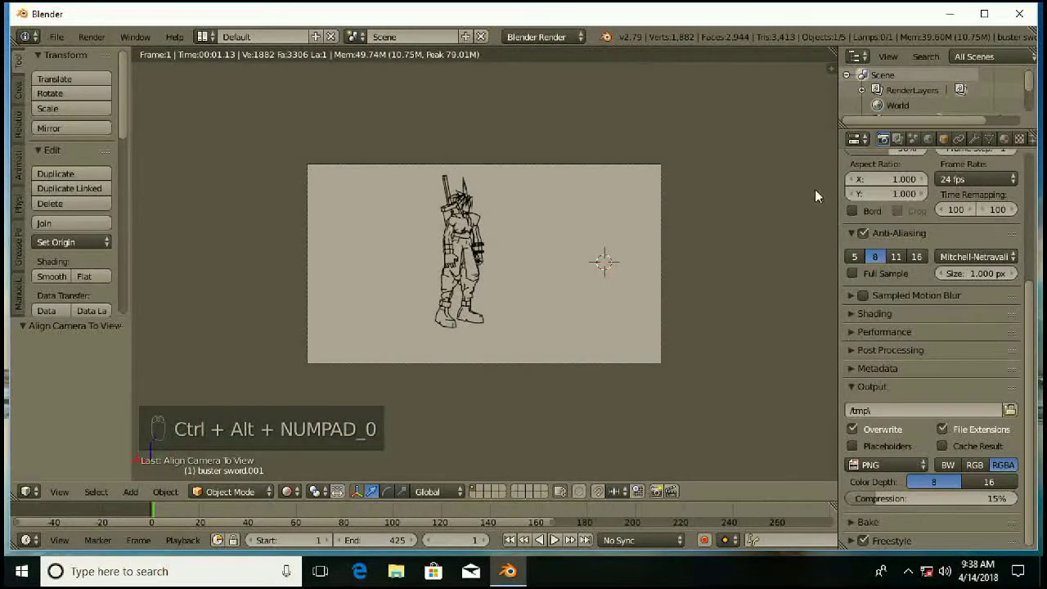
- Set the render resolution to 1280 × 720 and raise the resolution scale from 50% to 53%
scroll(897, 190, "up", 5)
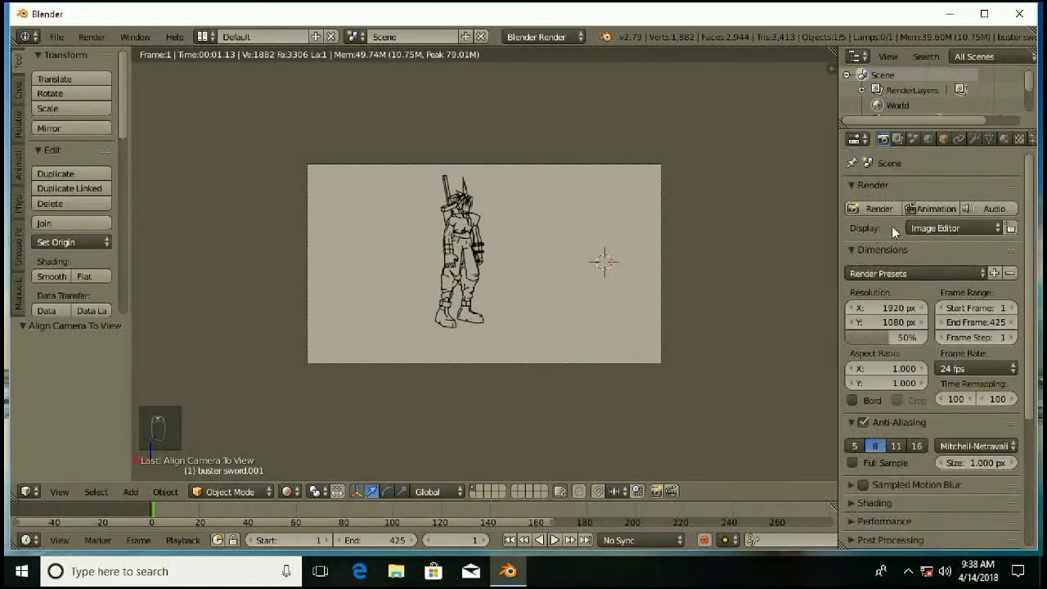
left_click(886, 309)
type("1280")
key("Return")
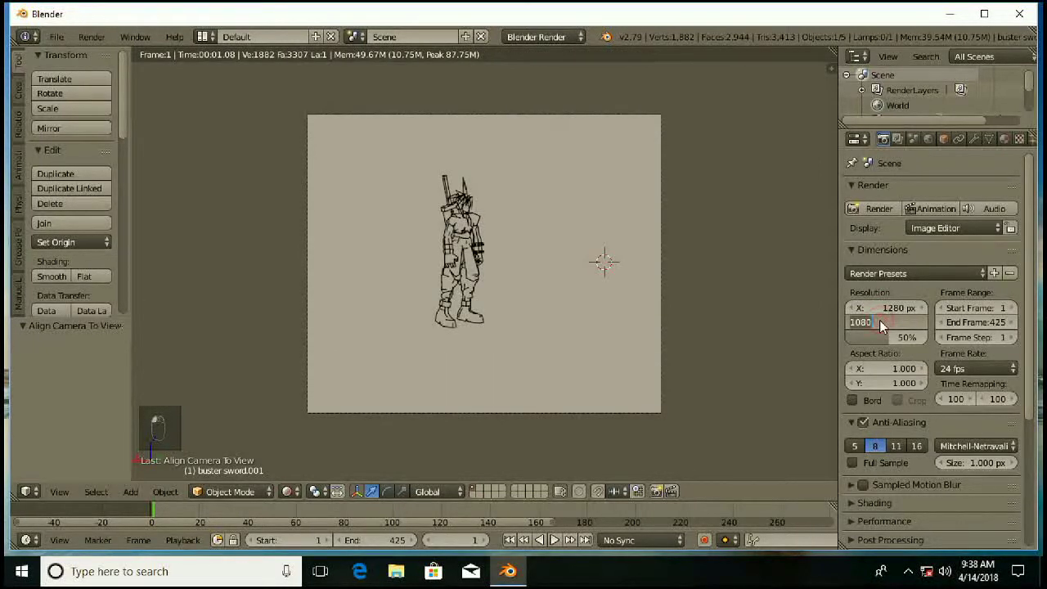
type("720")
key("Return")
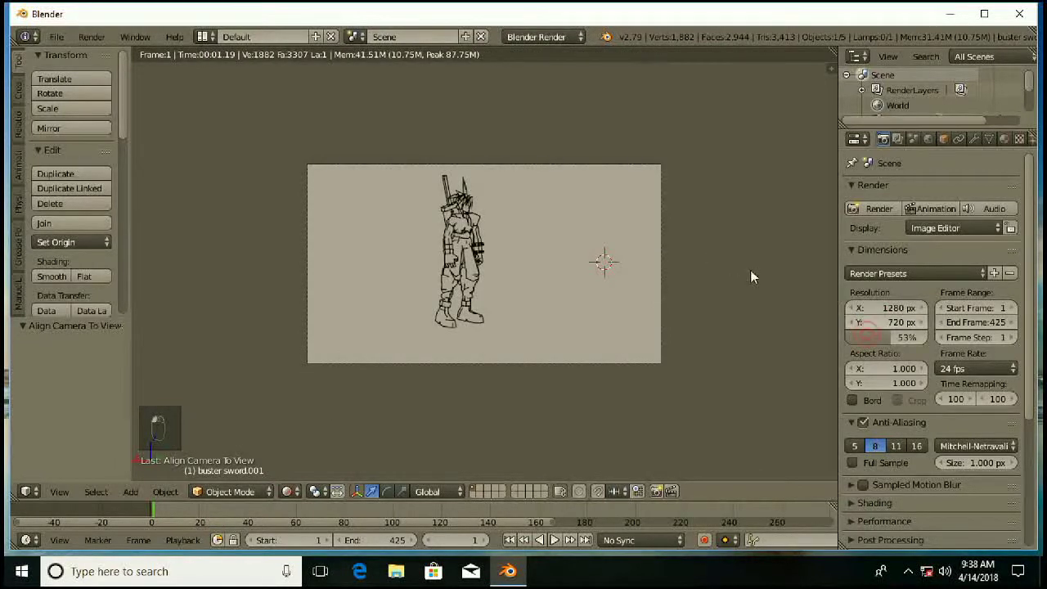
left_click_drag(906, 337, 1036, 343)
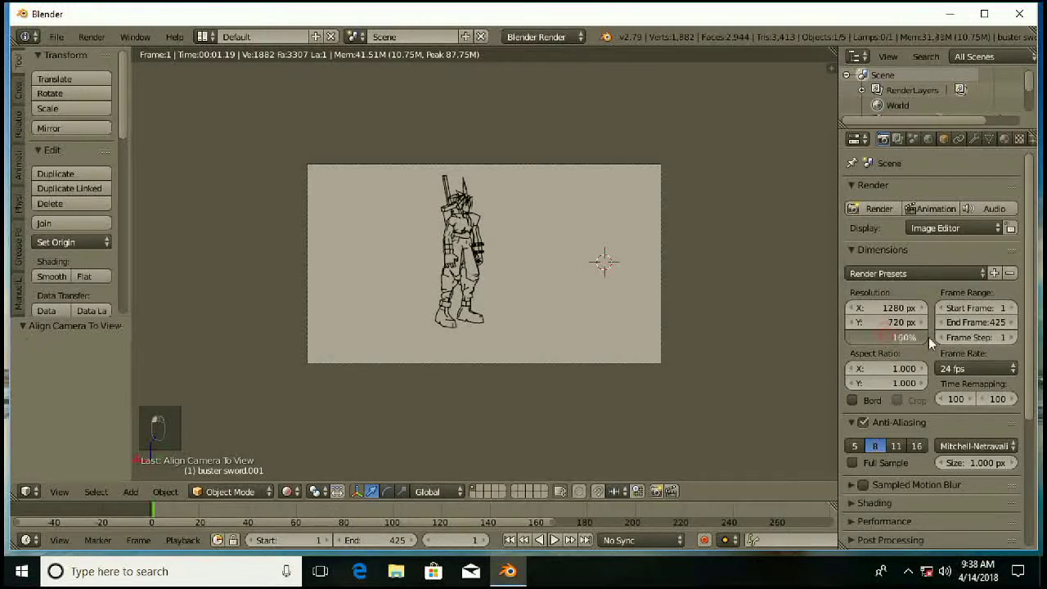
- Render a still image of the current frame to check the line art
left_click(92, 37)
left_click(121, 54)
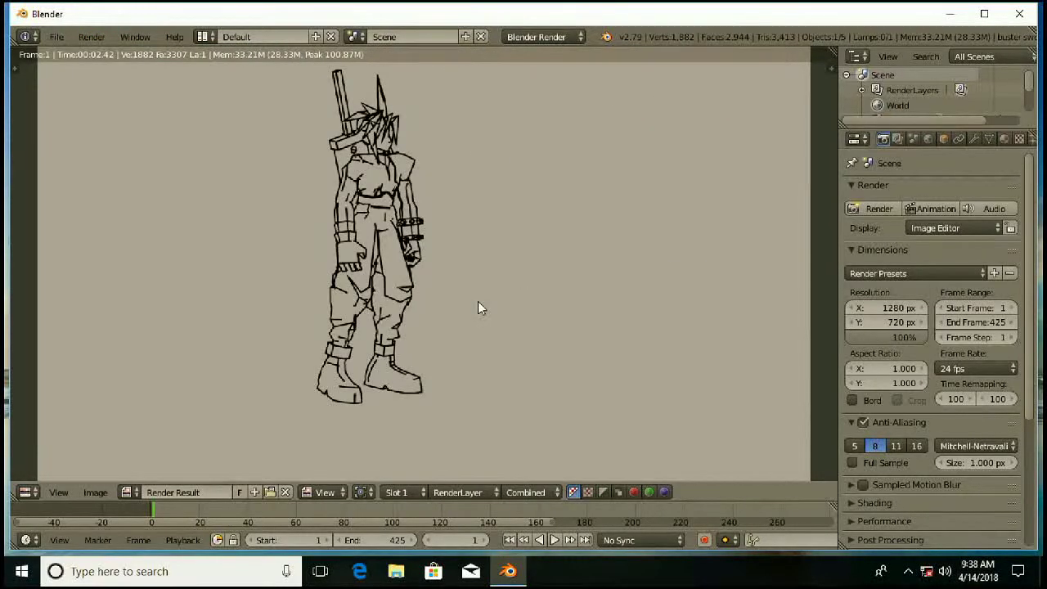
scroll(477, 308, "down", 2)
scroll(478, 308, "up", 1)
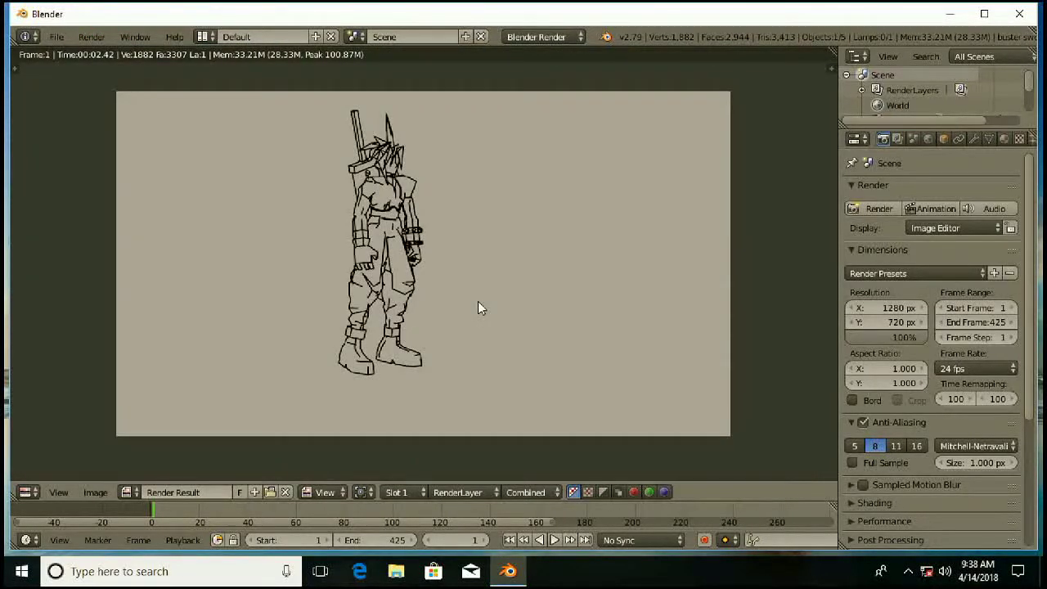
- Change the animation's end frame from 425 to 240
left_click(385, 540)
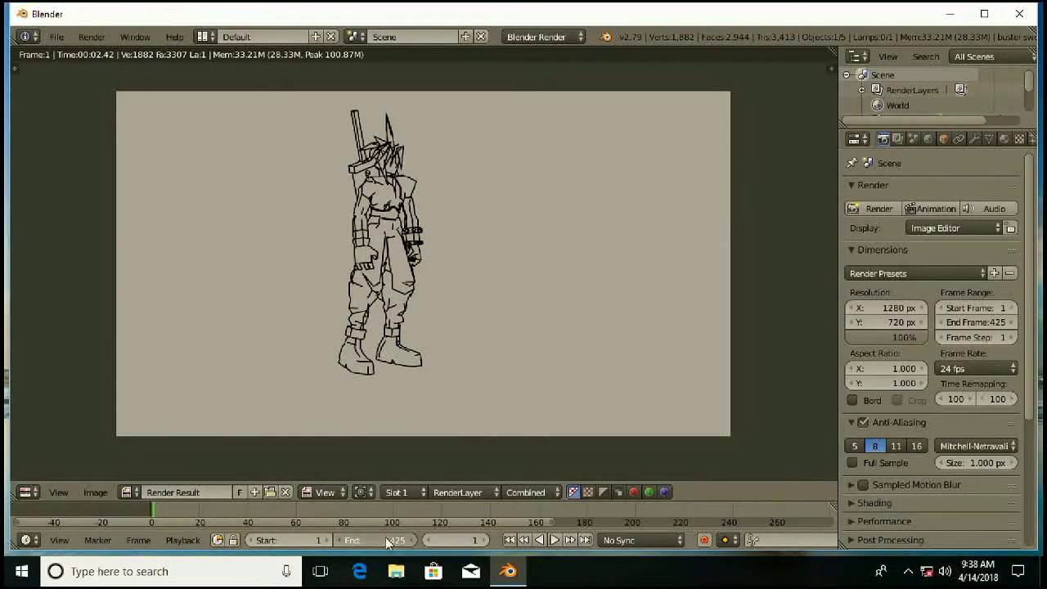
type("240")
key("Return")
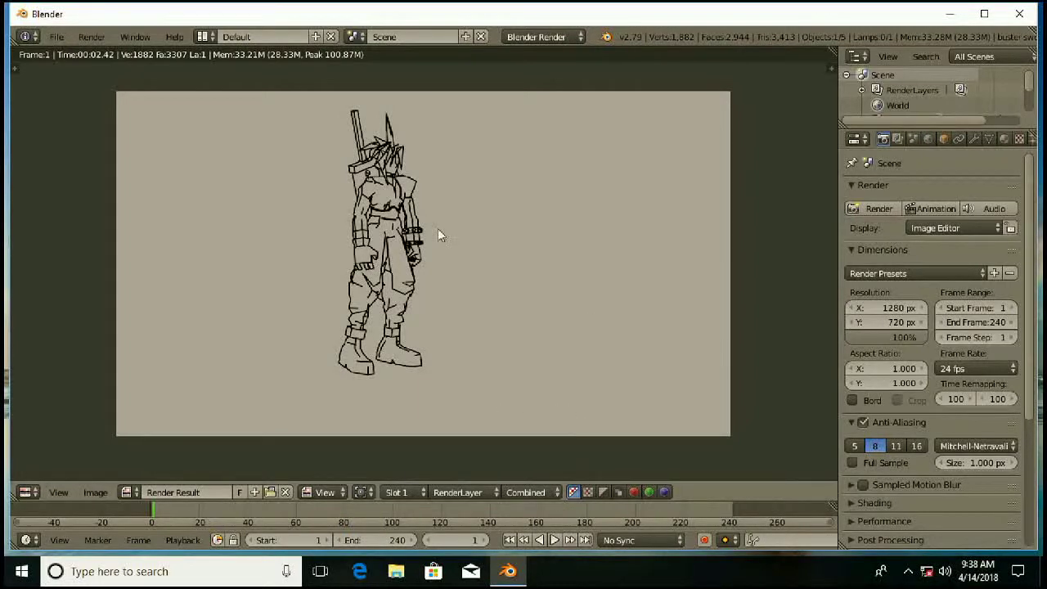
- Render animation frames 1–240 as black line-art PNGs, then check the screen recorder's tray options
key("Escape")
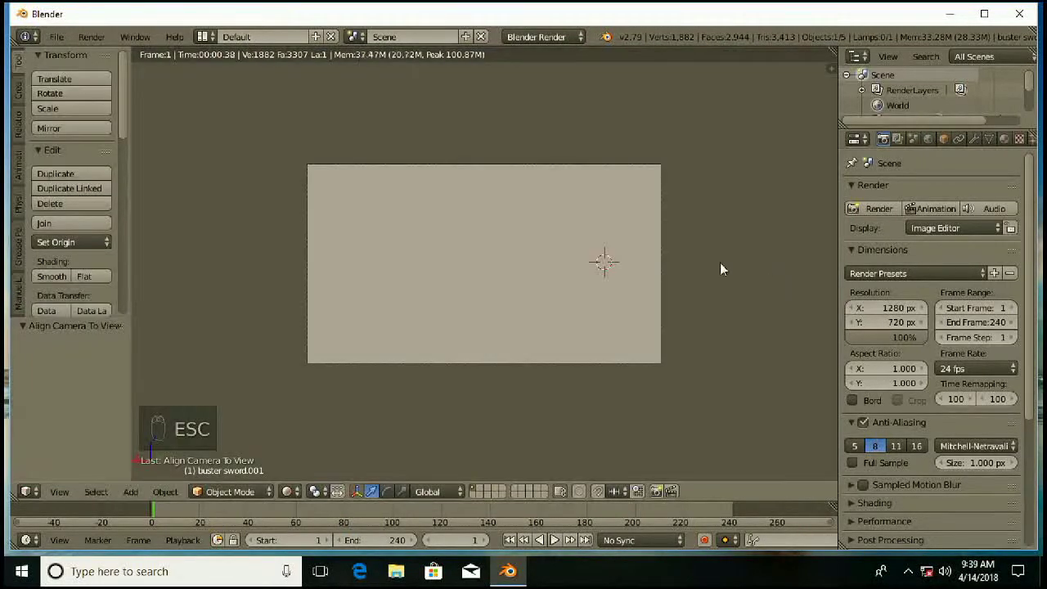
left_click(933, 208)
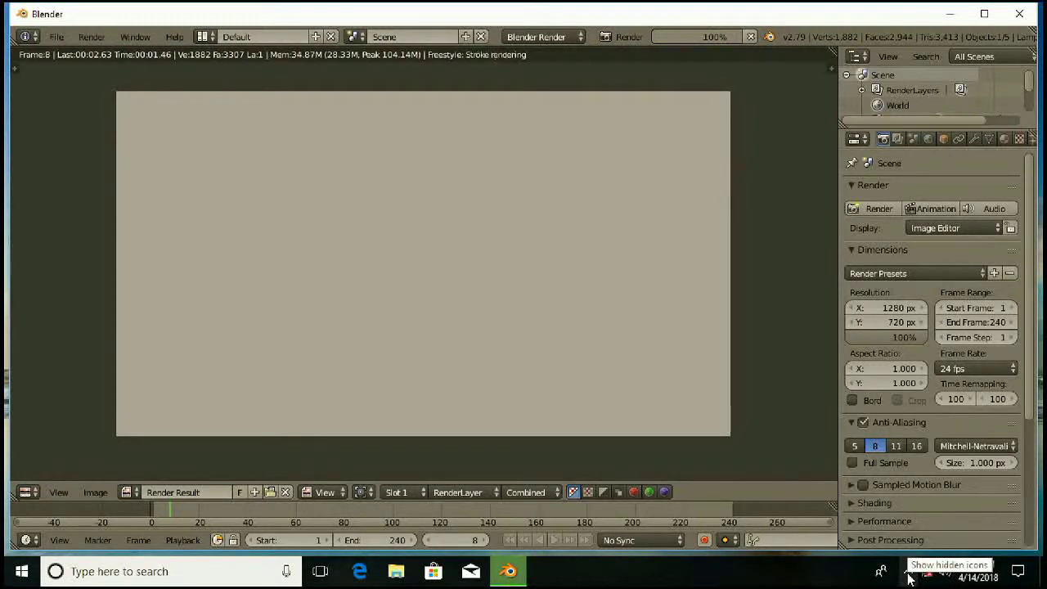
left_click(909, 572)
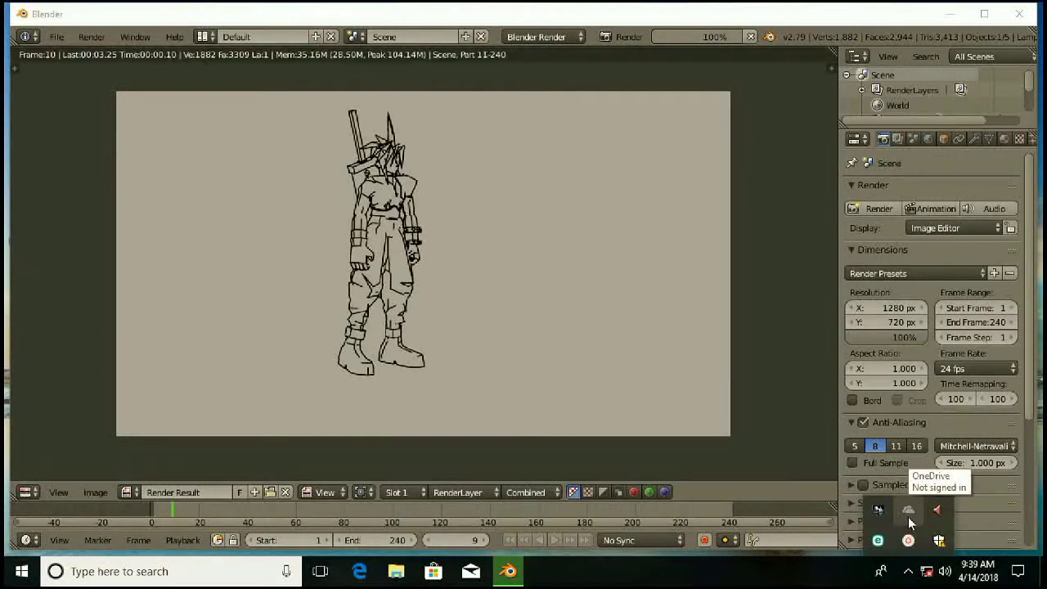
left_click(909, 540)
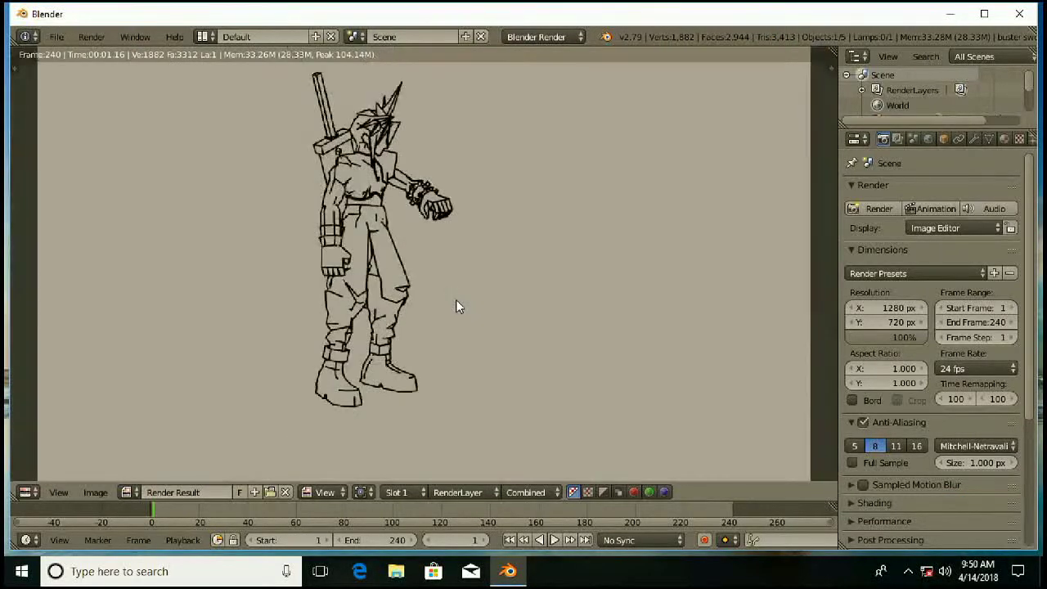
- Play back the rendered C:\tmp PNG frames, then close the playback window
left_click(96, 37)
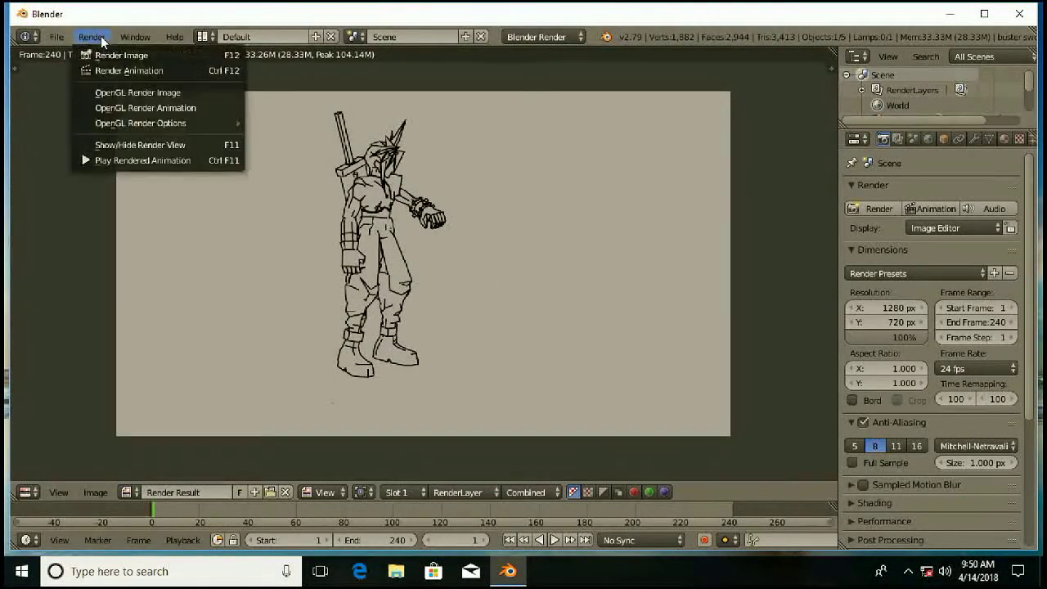
left_click(117, 160)
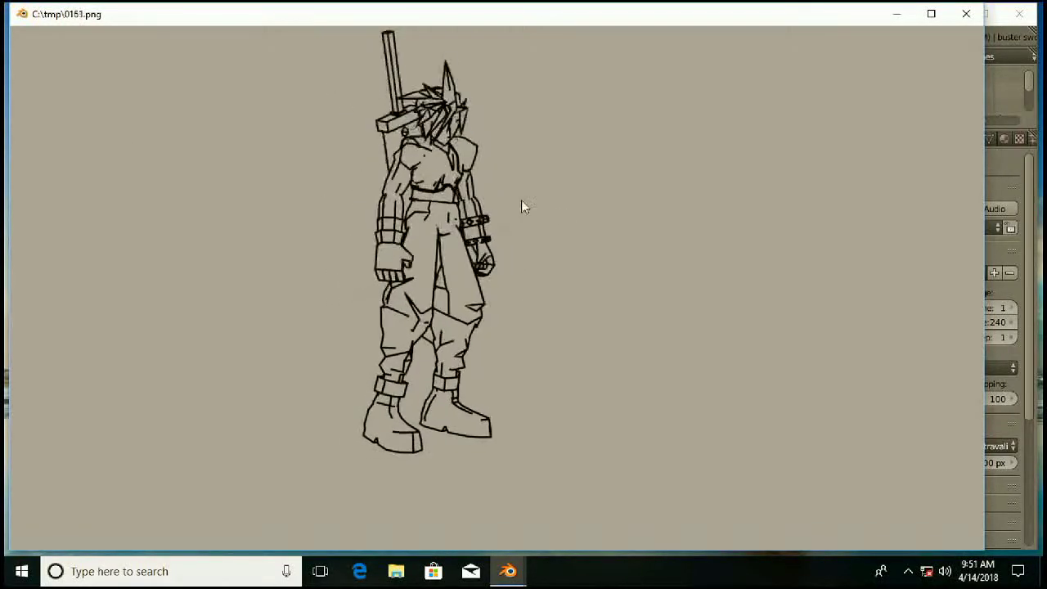
left_click(965, 18)
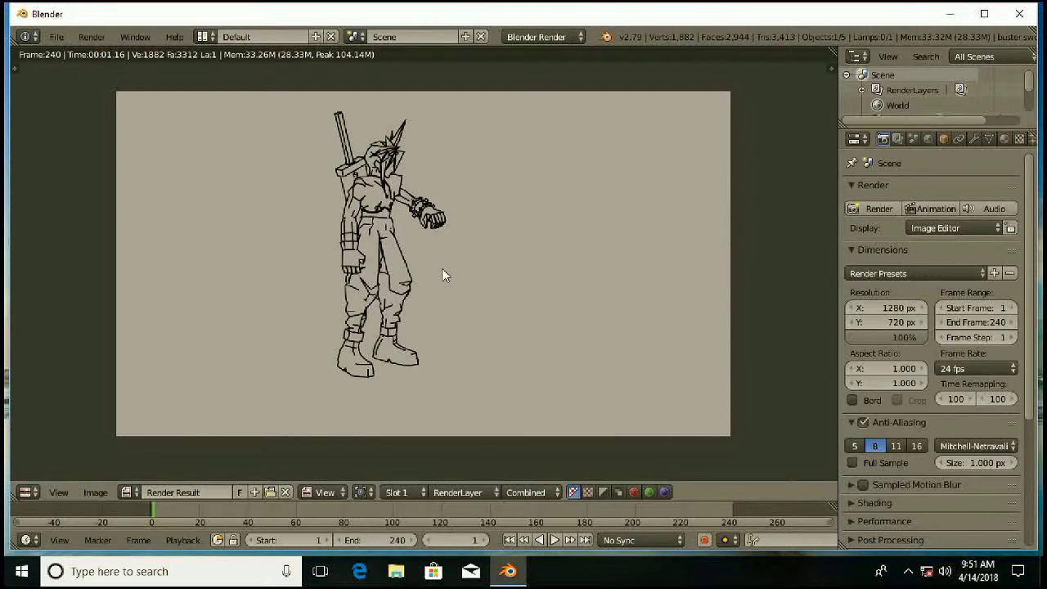
key("Escape")
key("Escape")
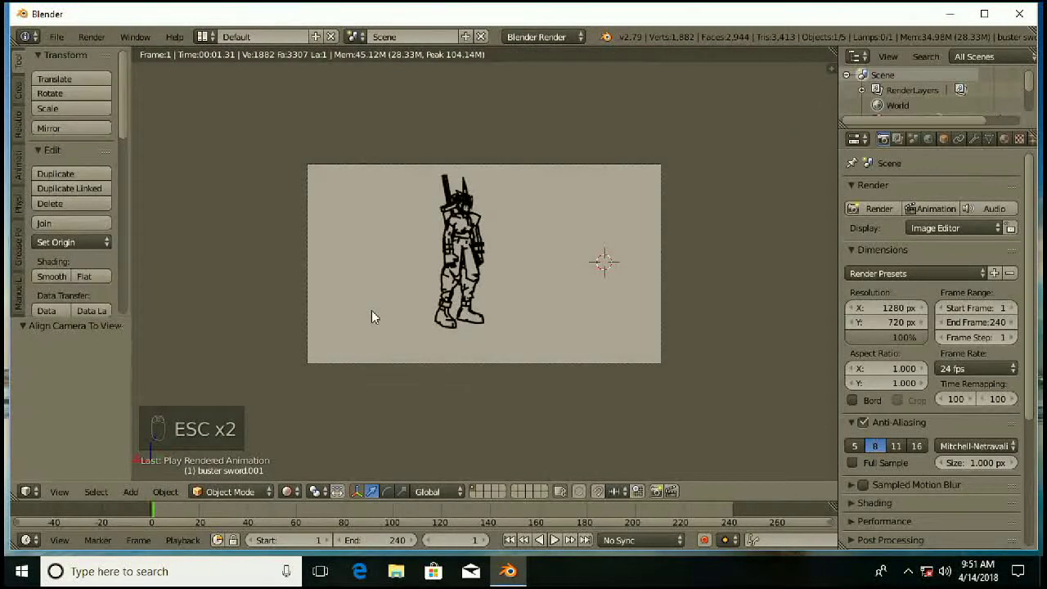
- Reduce the Freestyle line thickness from 1.000 to 0.600 px and switch back to solid shading
key("KP_0")
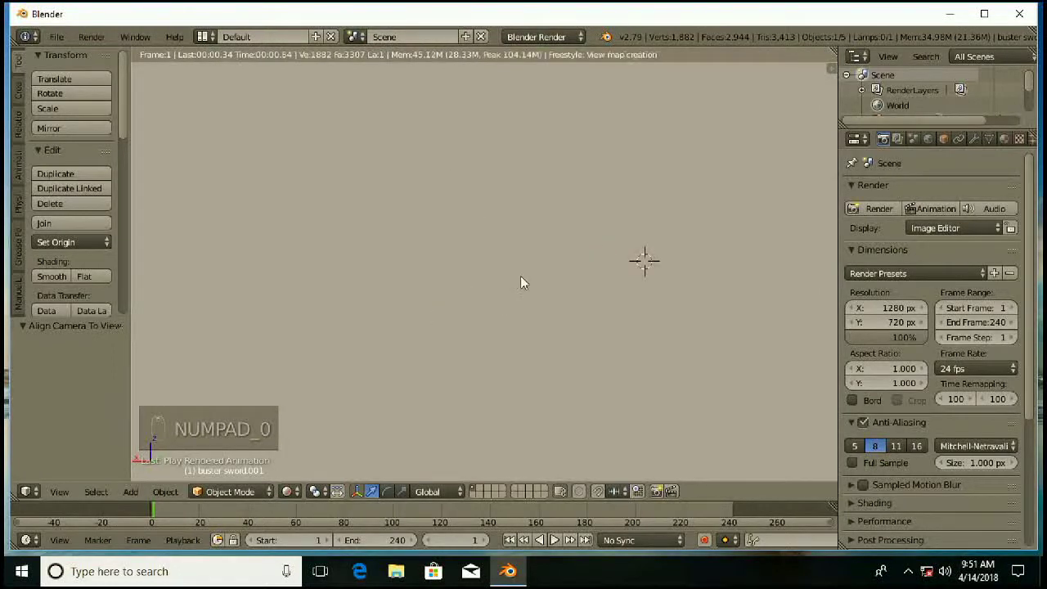
left_click_drag(1032, 371, 1028, 530)
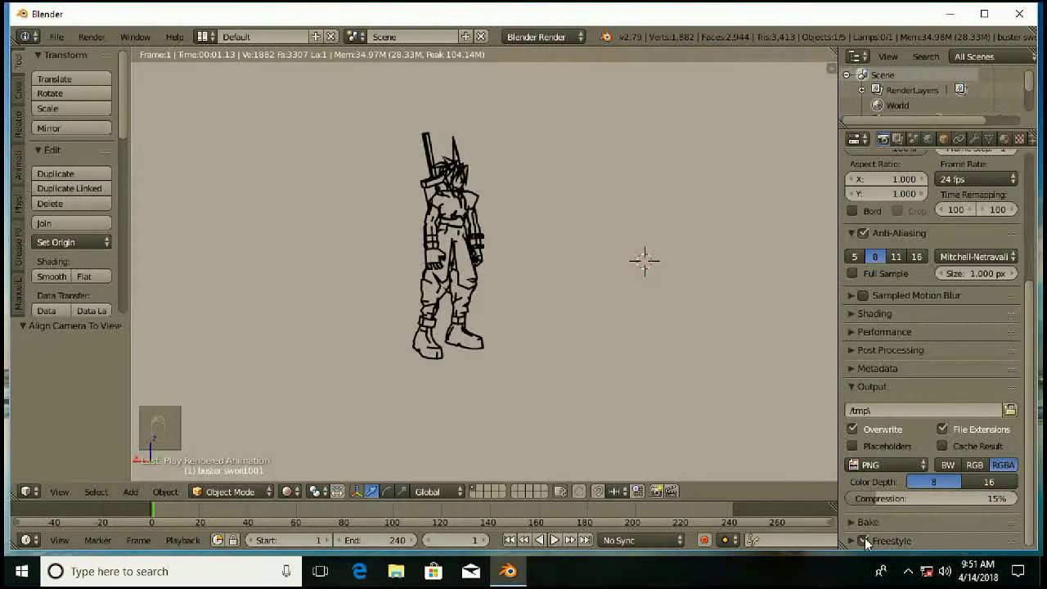
left_click(851, 540)
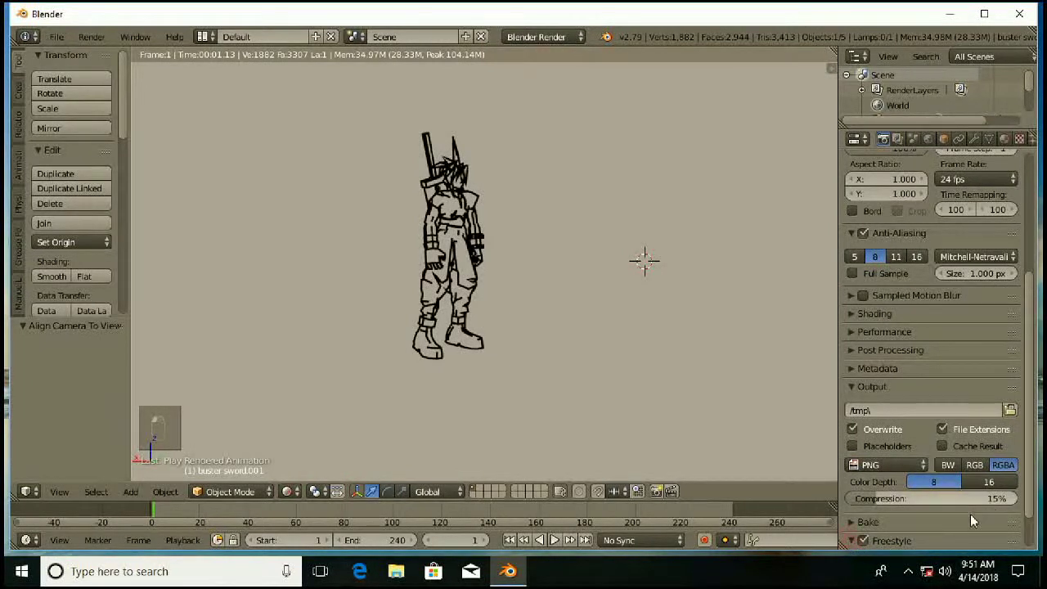
scroll(970, 514, "down", 2)
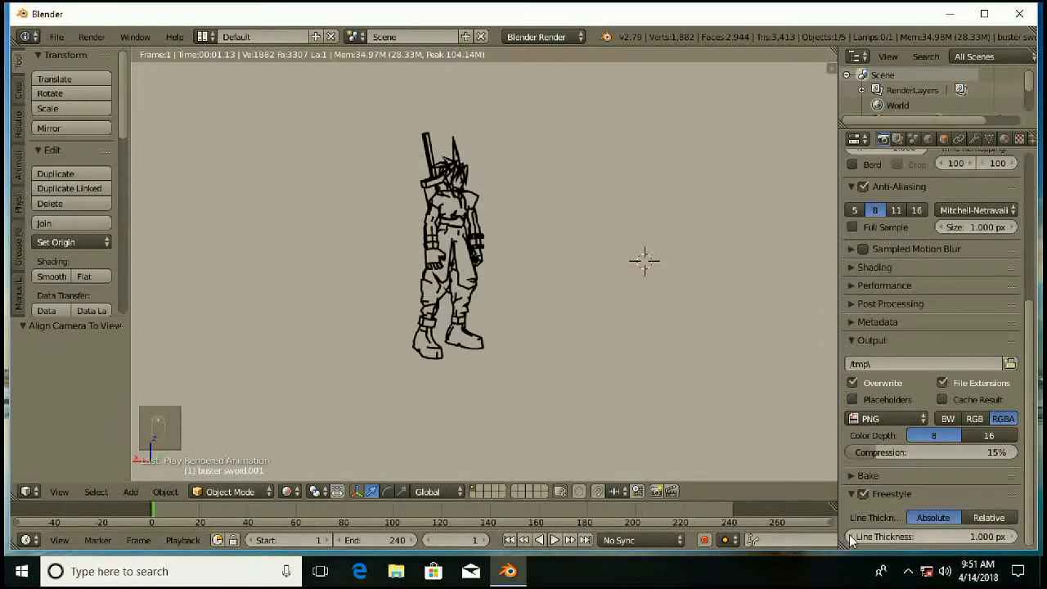
left_click(850, 538)
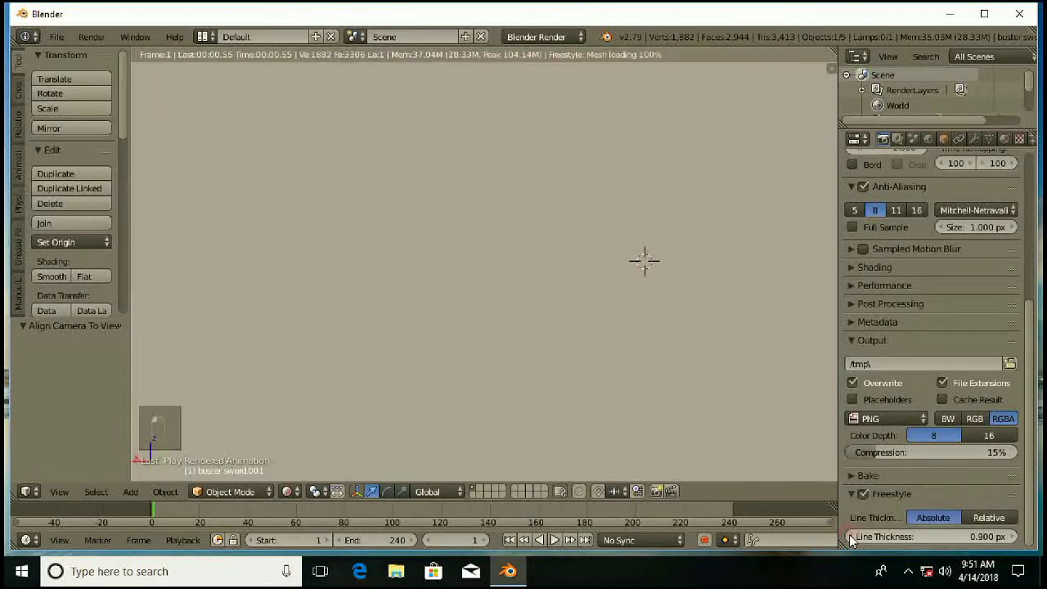
left_click(851, 537)
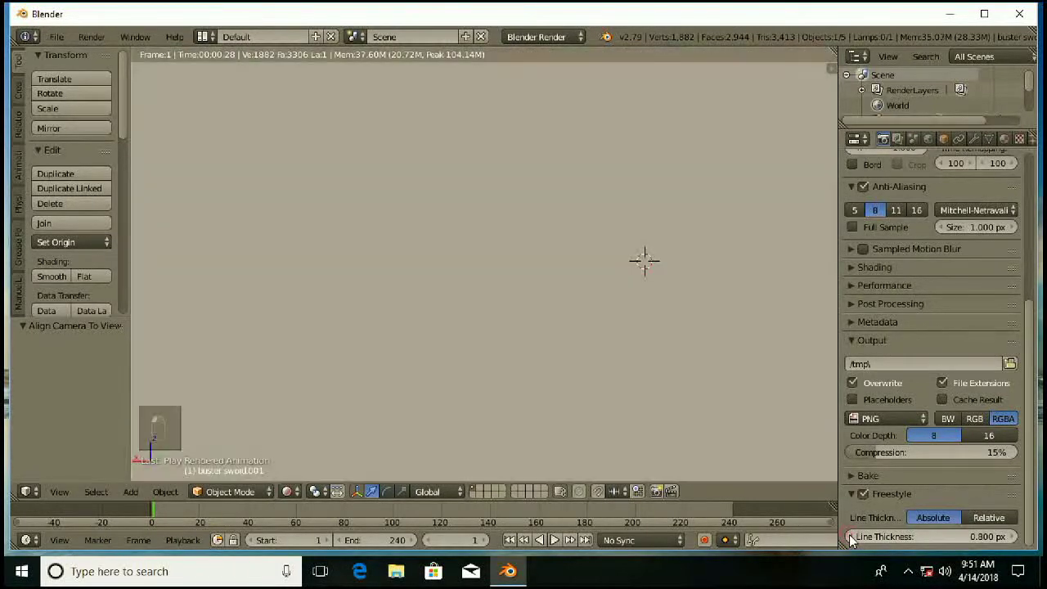
left_click(850, 538)
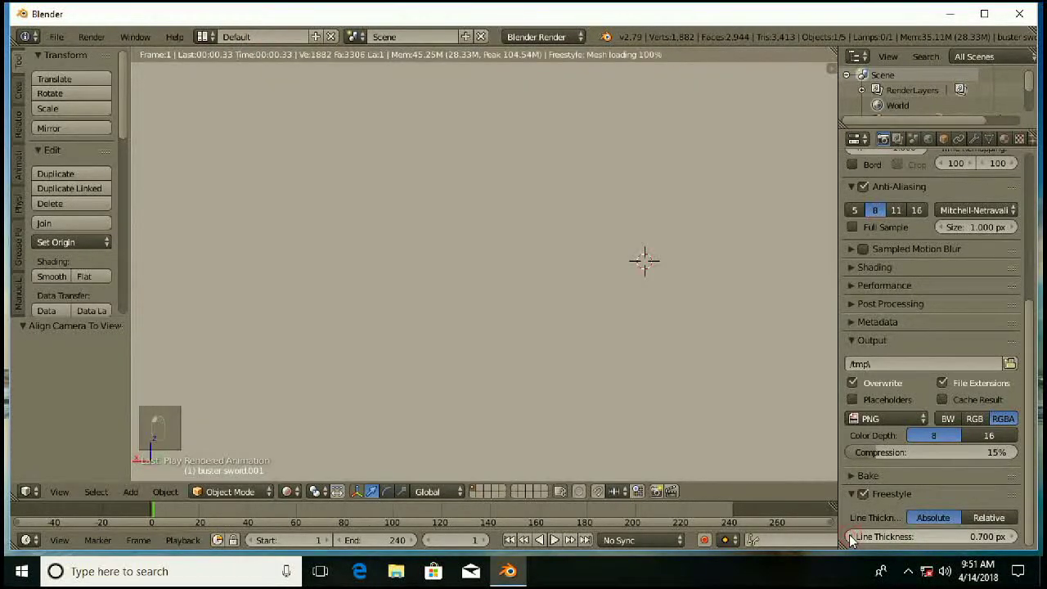
left_click(850, 537)
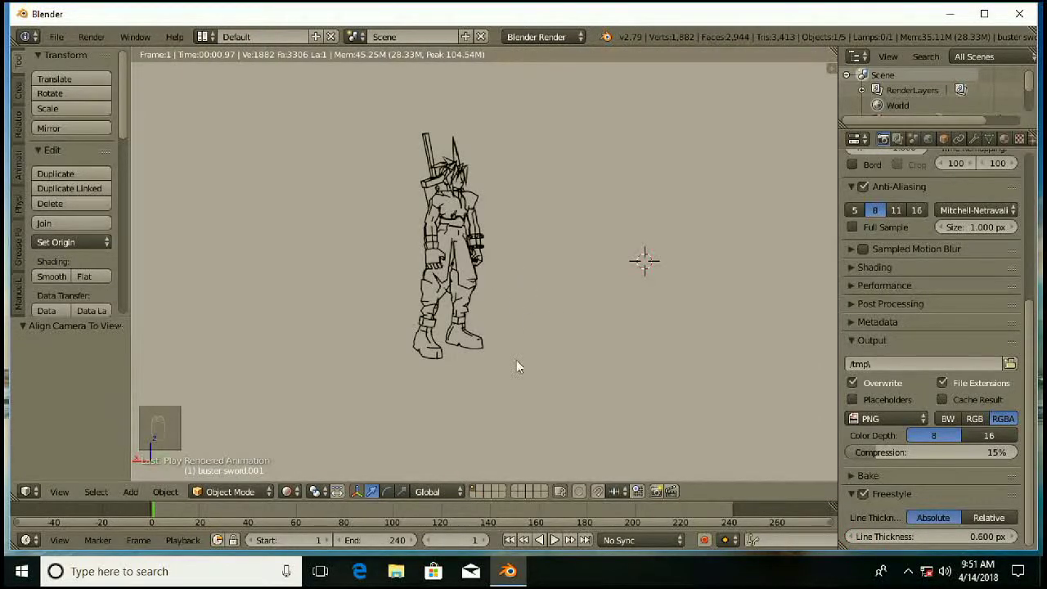
key("shift+z")
- Select the Cloud Strife body and add a Suzanne monkey mesh from the camera view
scroll(507, 297, "up", 2)
scroll(507, 297, "down", 2)
scroll(508, 296, "up", 3)
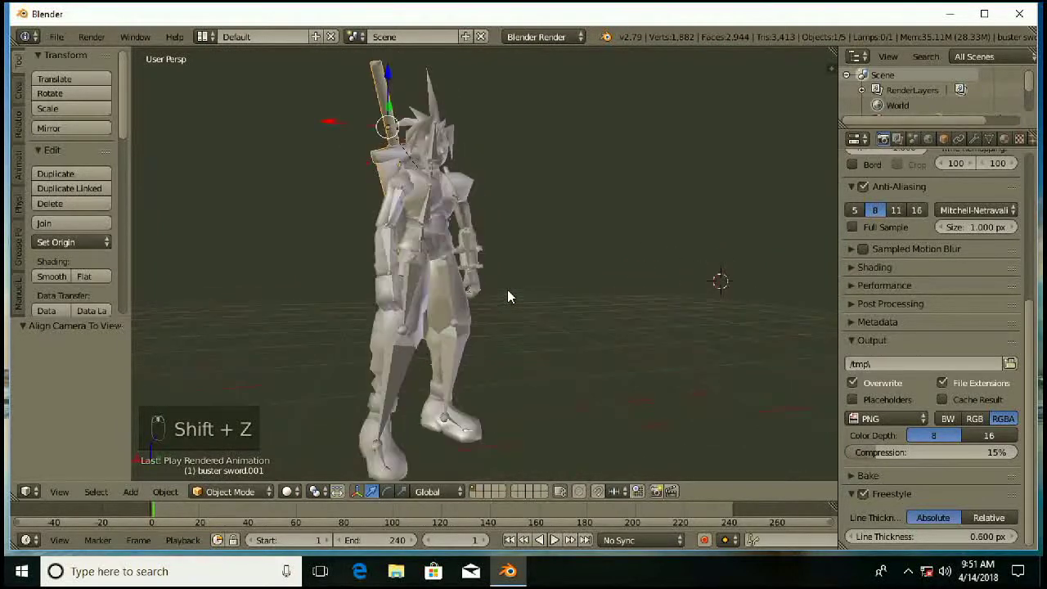
right_click(381, 252)
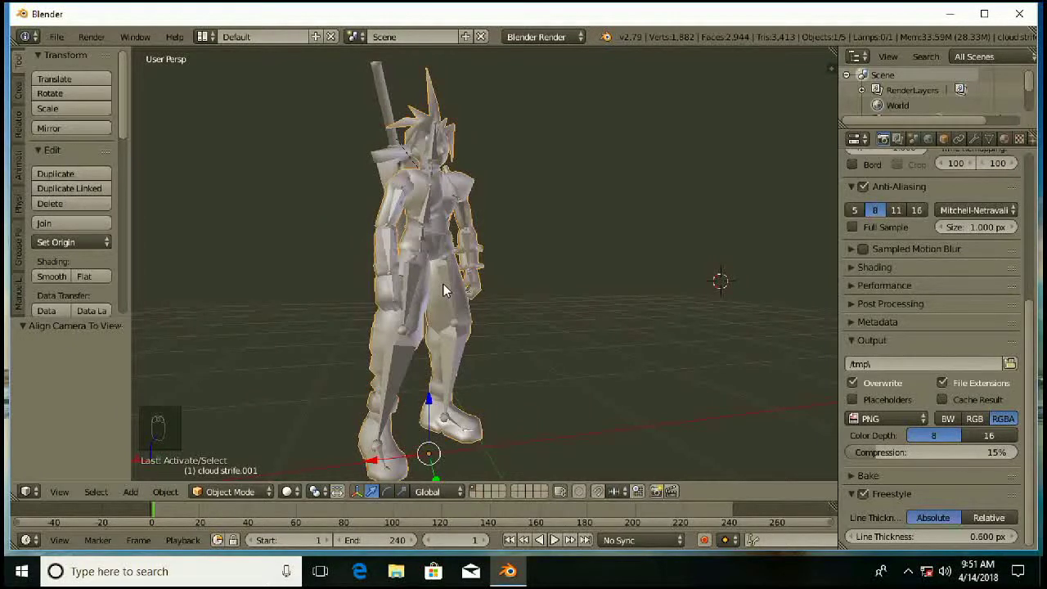
scroll(444, 290, "down", 3)
key("KP_0")
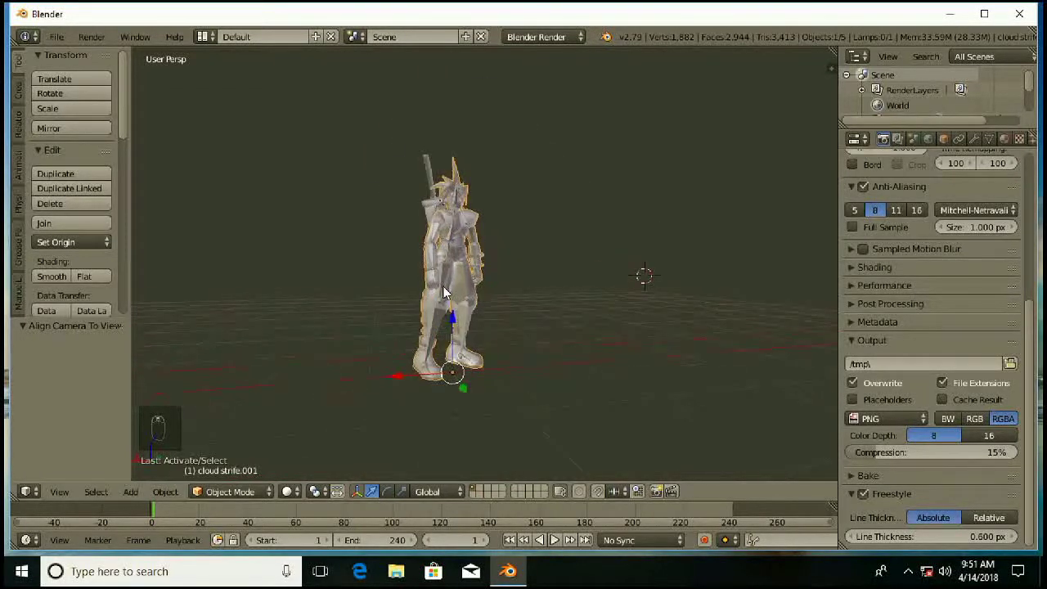
key("shift+a")
mouse_move(479, 297)
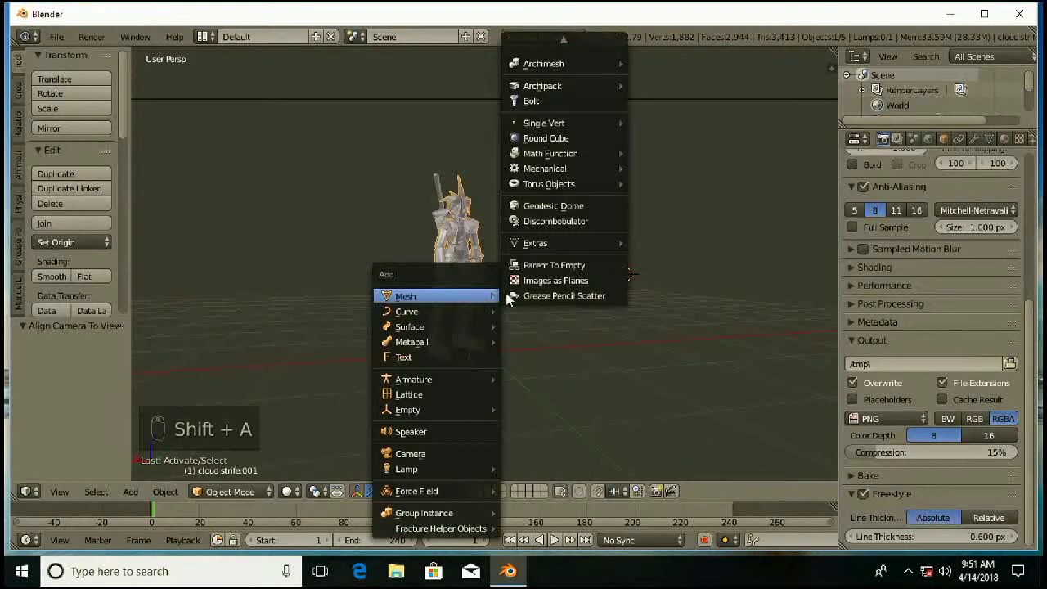
mouse_move(564, 41)
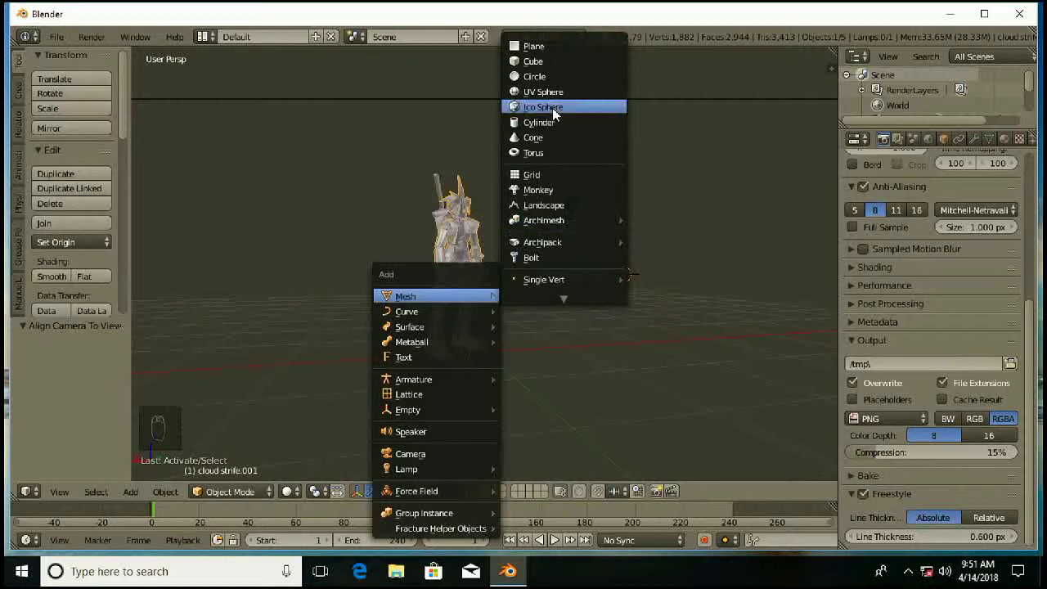
left_click(537, 190)
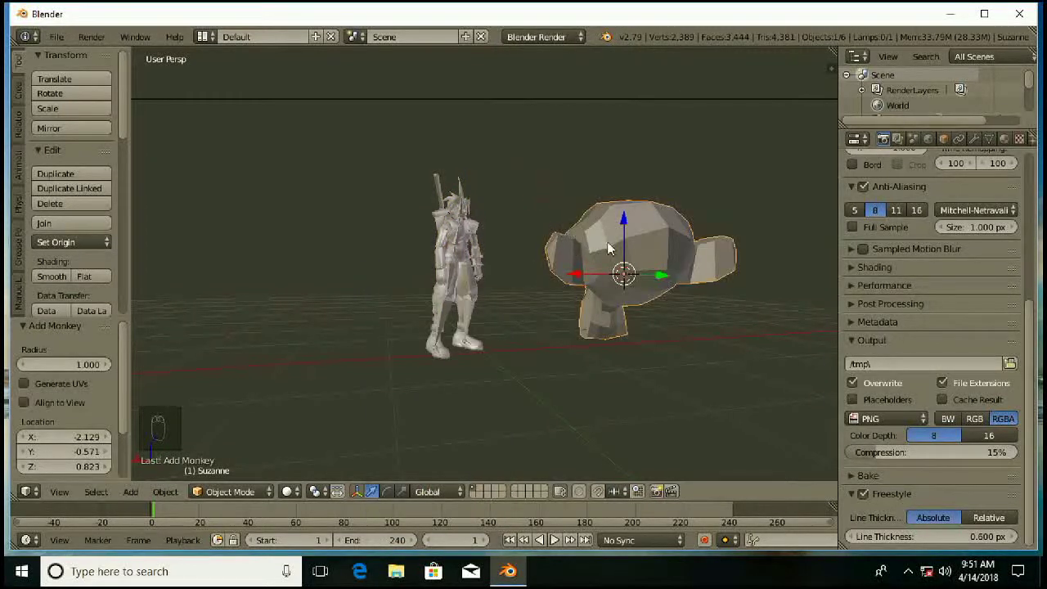
- Rotate Suzanne 143° about Z, tilt it, scale it to 0.774 and lower it 0.311
key("r")
key("z")
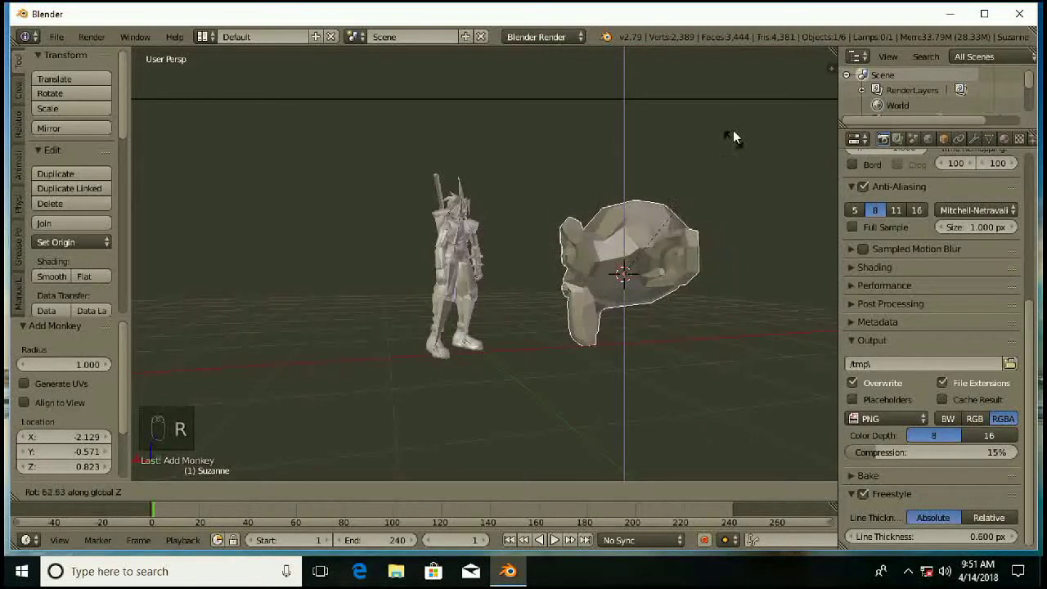
left_click(688, 343)
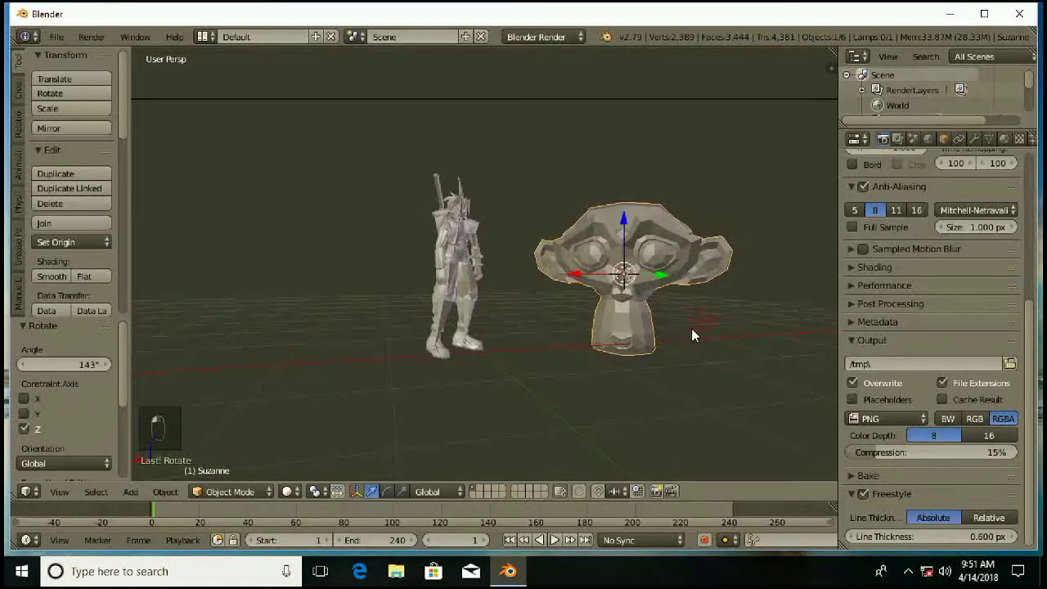
key("r")
key("r")
left_click(685, 218)
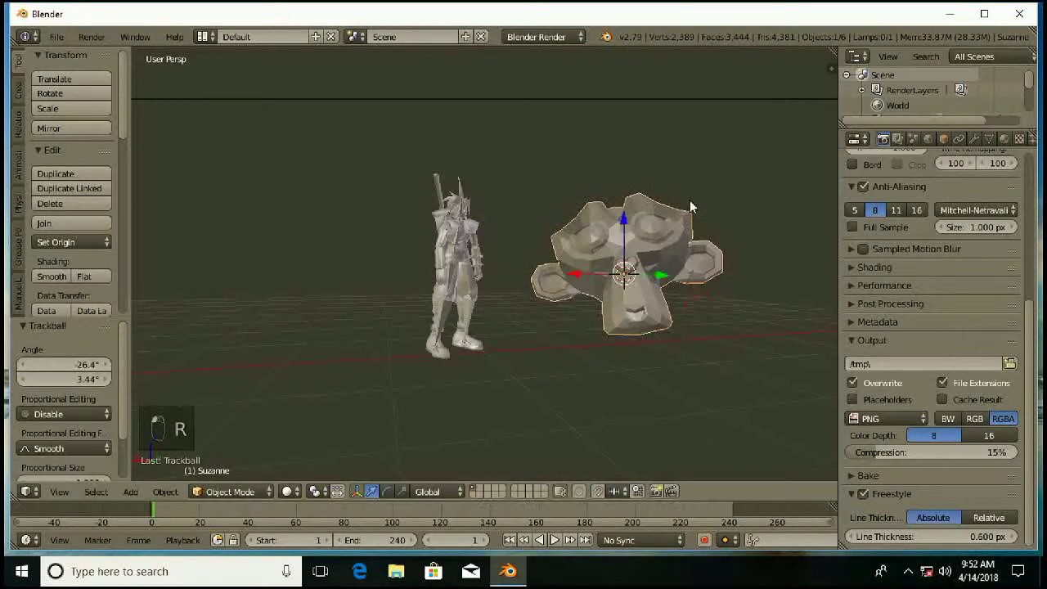
key("s")
left_click(695, 190)
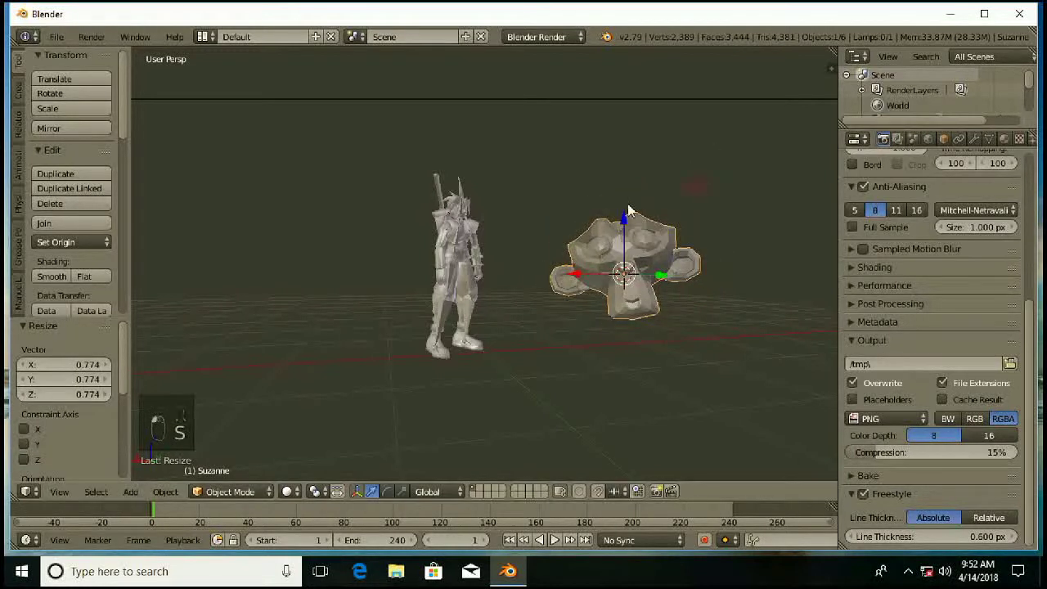
key("g")
key("z")
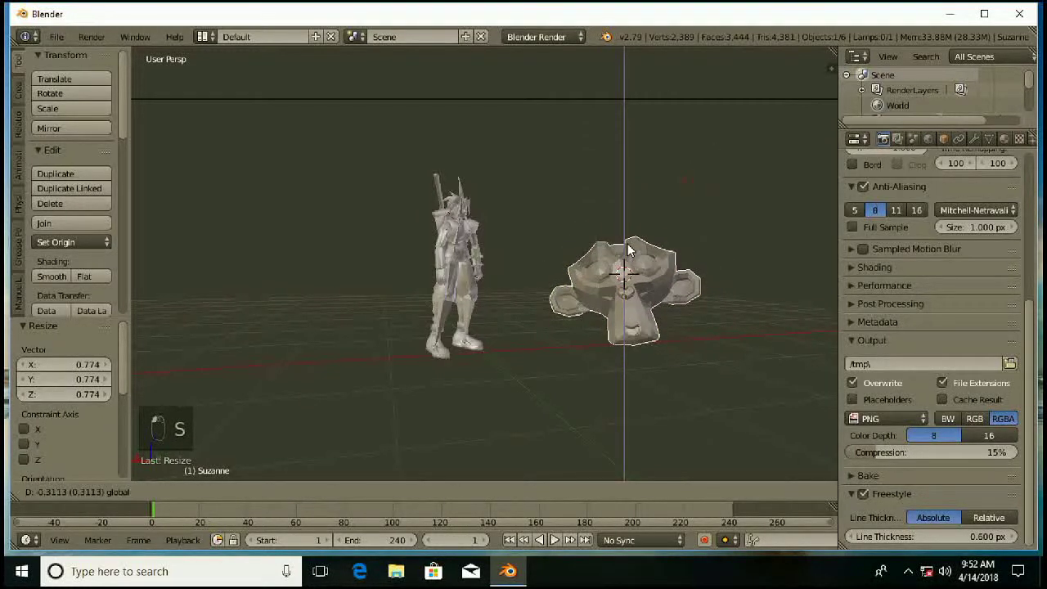
left_click(628, 249)
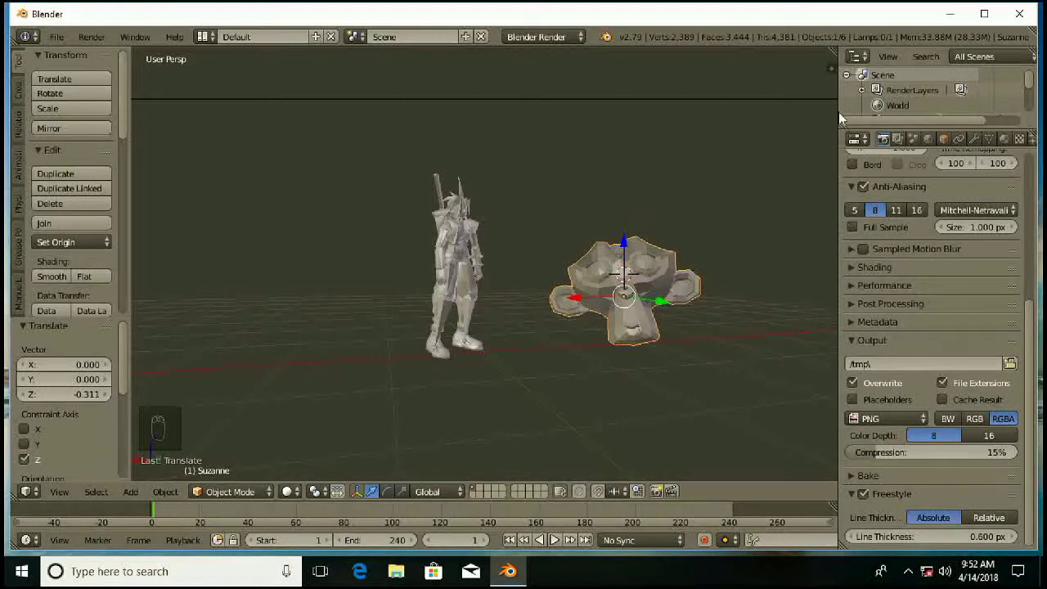
- Open a Node Editor beside the 3D view and give Suzanne a new node-based Material.003
left_click_drag(824, 51, 380, 106)
left_click(396, 492)
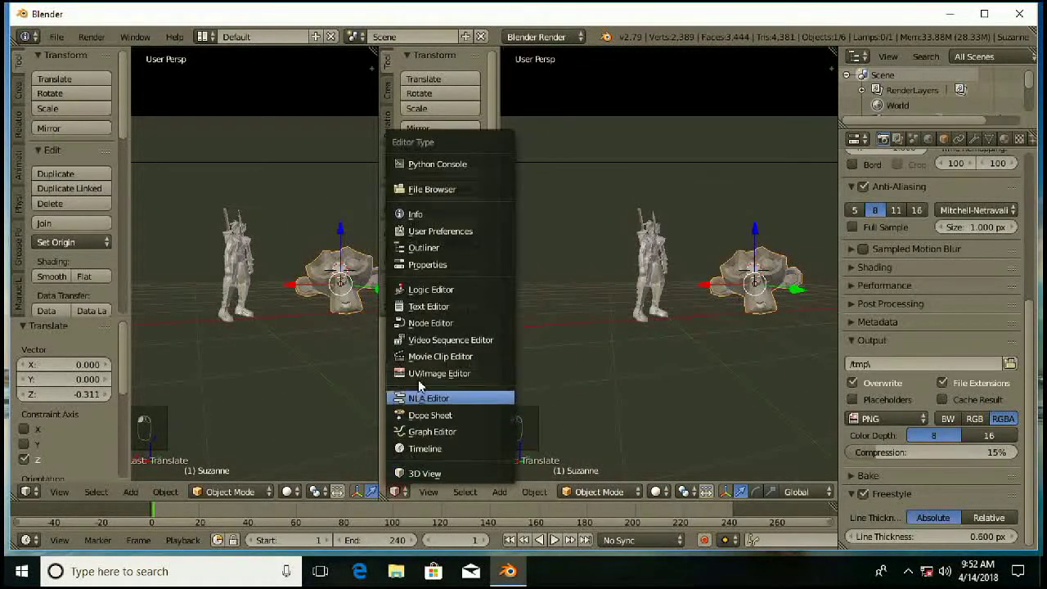
left_click(427, 312)
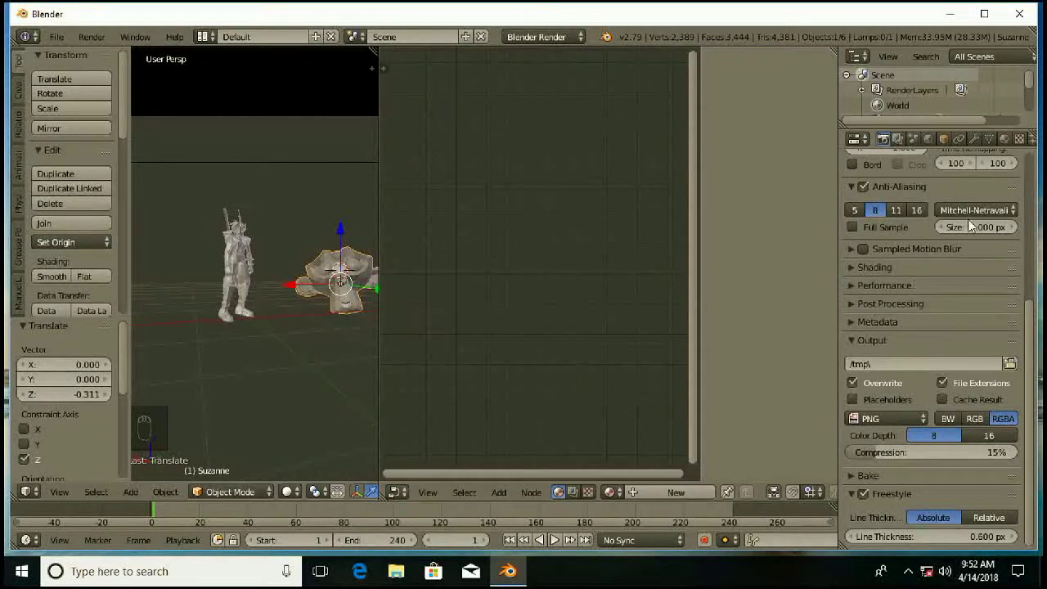
left_click(1006, 140)
left_click(932, 240)
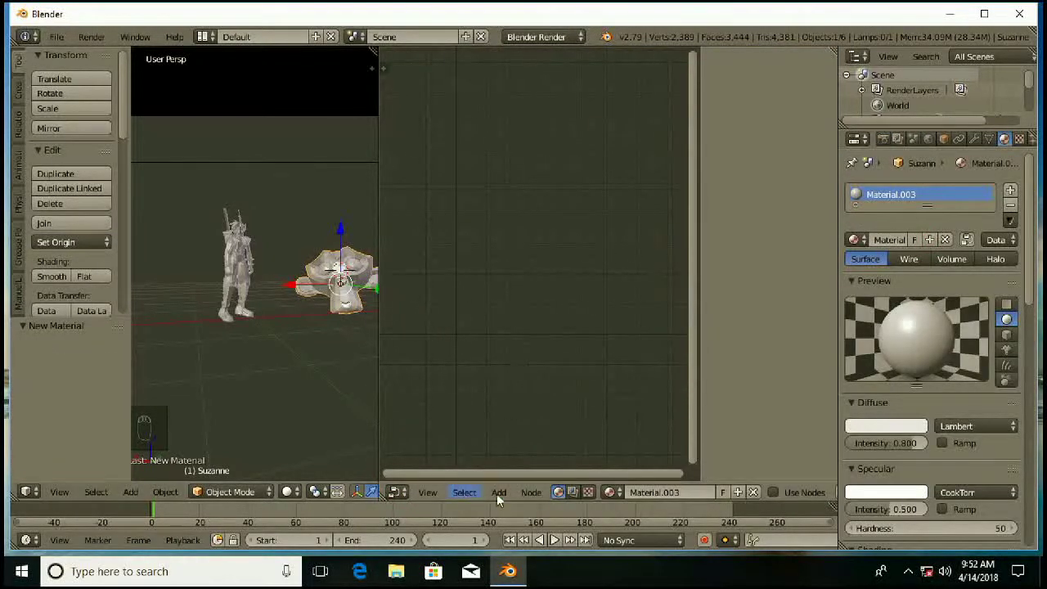
left_click(770, 493)
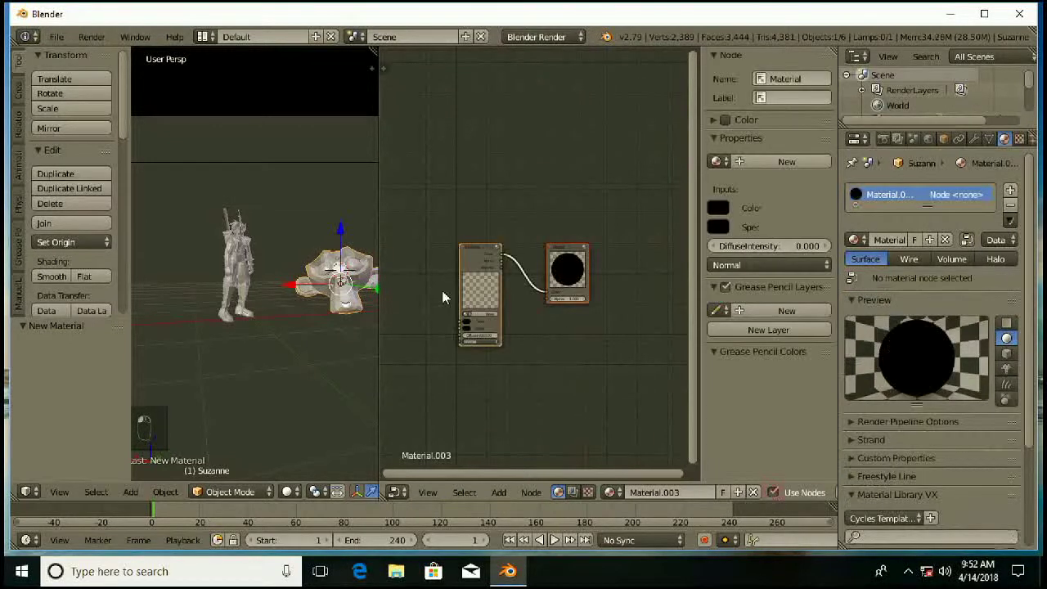
- Relink the Material node into the Output's Alpha input and rejoin the areas into one viewport
mouse_move(547, 299)
left_mouse_down()
mouse_move(507, 264)
mouse_move(530, 312)
left_mouse_up()
scroll(544, 318, "up", 2)
left_click_drag(549, 324, 552, 322)
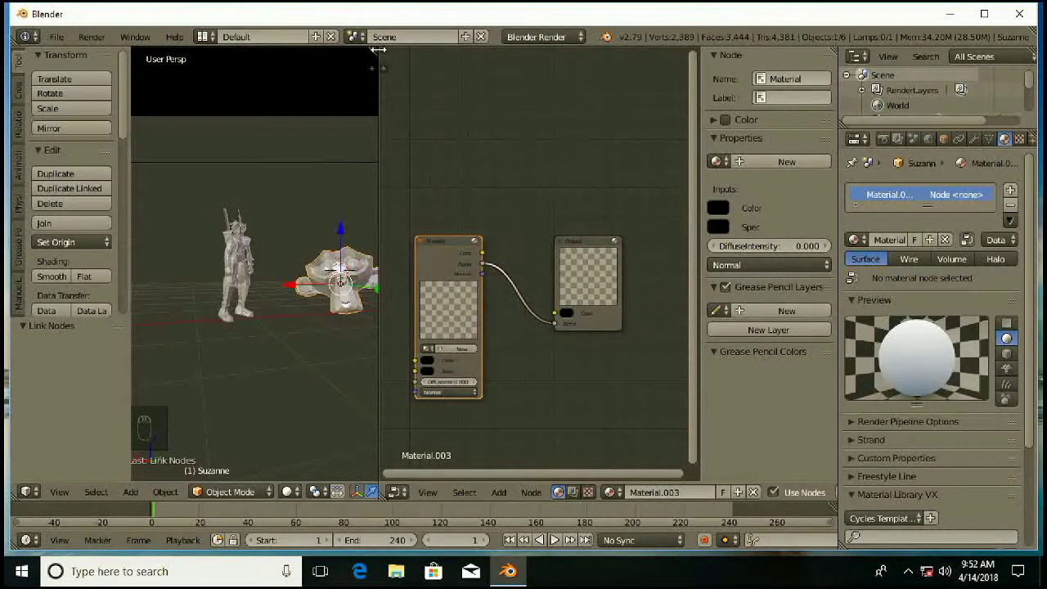
left_click_drag(374, 48, 507, 249)
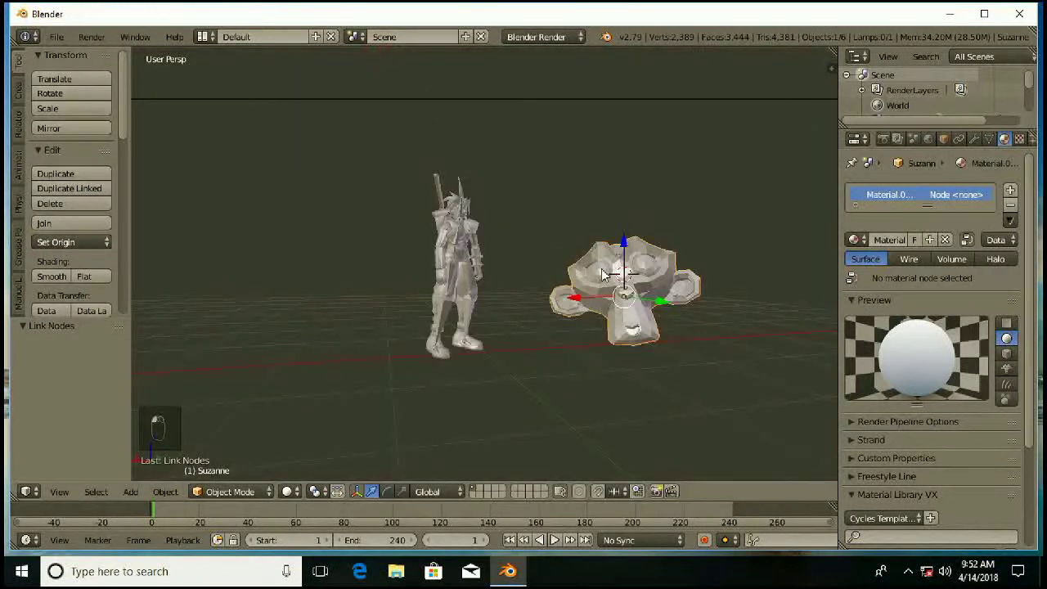